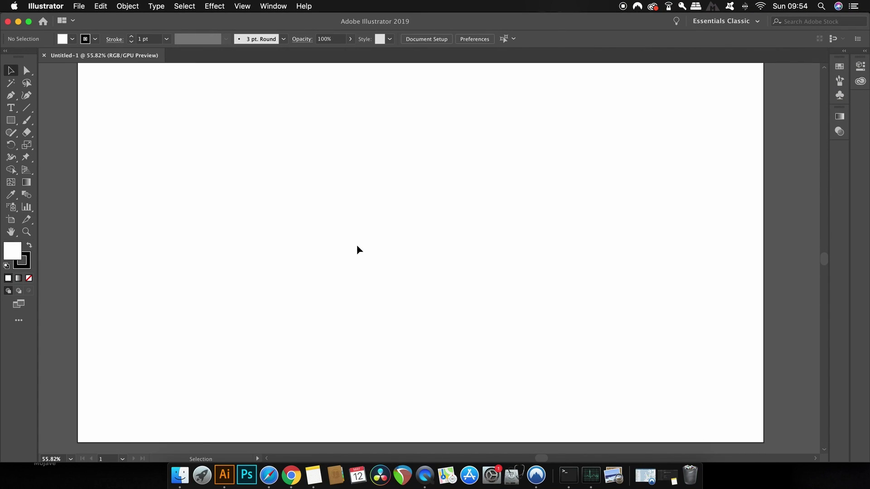
# Type a capital F on the artboard and scale it up large.
pyautogui.press('t')
pyautogui.click(340, 220)
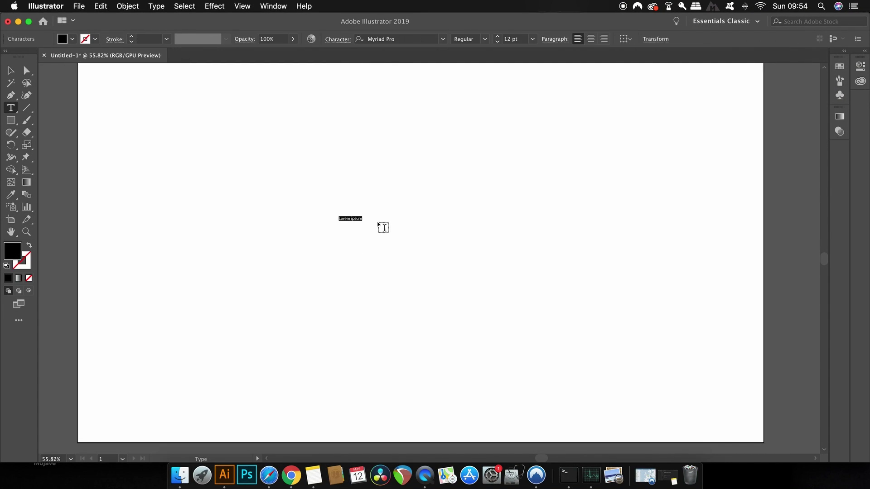
pyautogui.write('F')
pyautogui.click(12, 70)
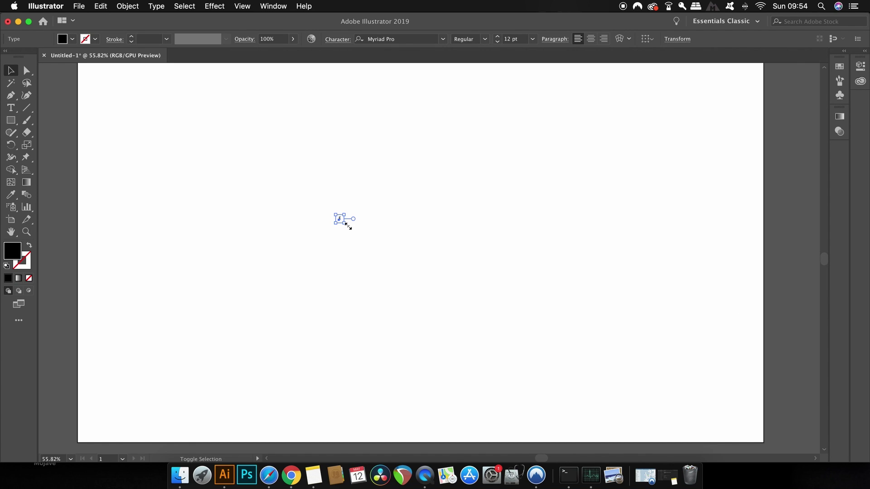
pyautogui.moveTo(348, 226)
pyautogui.mouseDown()
pyautogui.moveTo(433, 274)
pyautogui.moveTo(484, 170)
pyautogui.mouseUp()
pyautogui.moveTo(476, 247); pyautogui.dragTo(345, 263)
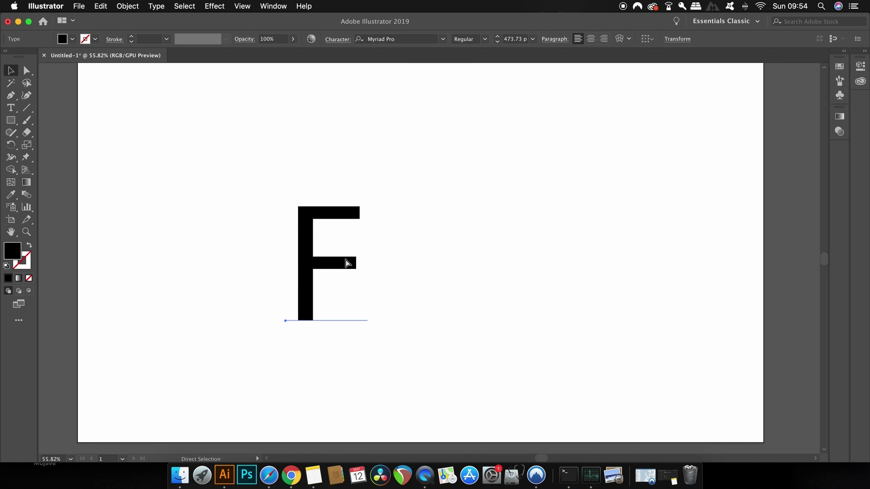
# Set the F's font to Aileron with the Black style in the Character panel.
pyautogui.press('super+t')
pyautogui.moveTo(788, 122); pyautogui.dragTo(664, 132)
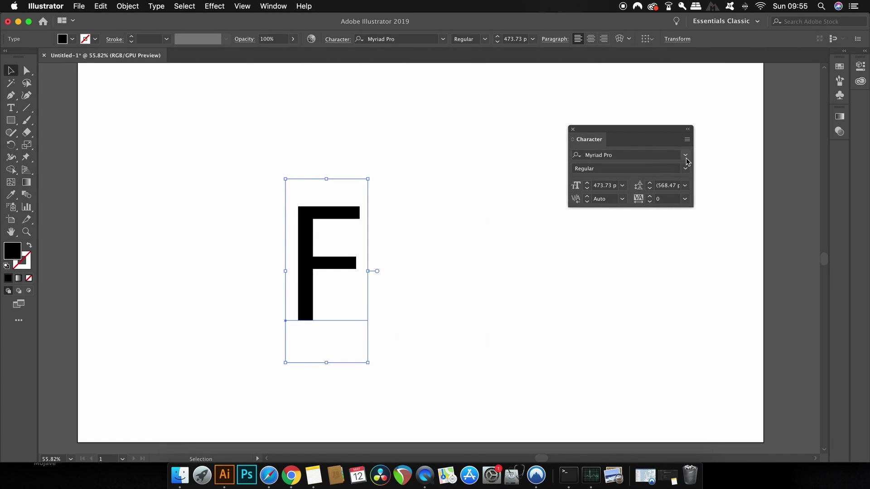
pyautogui.click(686, 155)
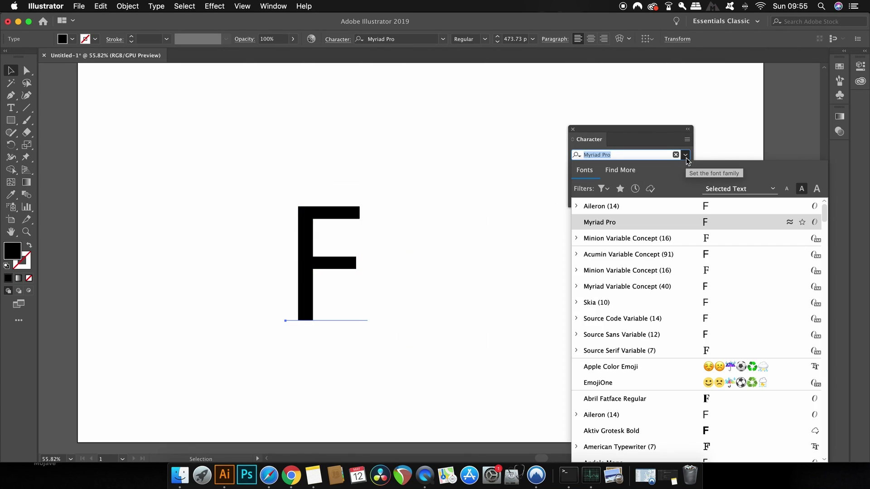
pyautogui.click(632, 209)
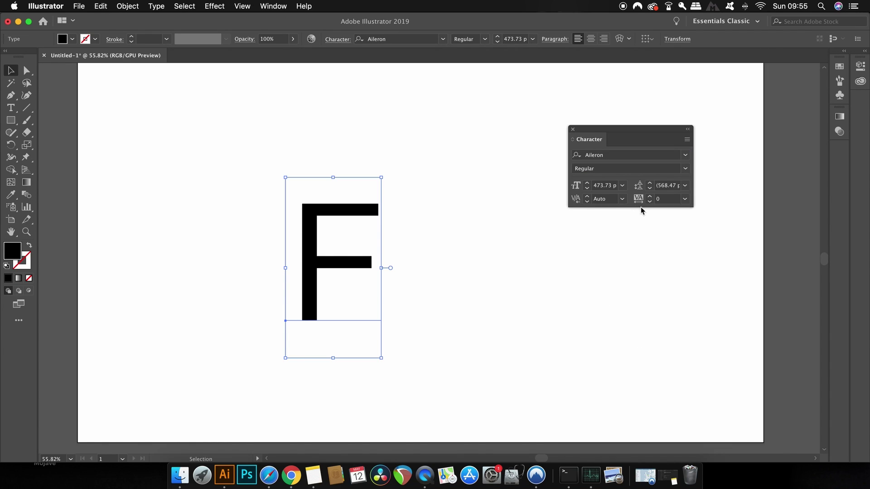
pyautogui.click(685, 170)
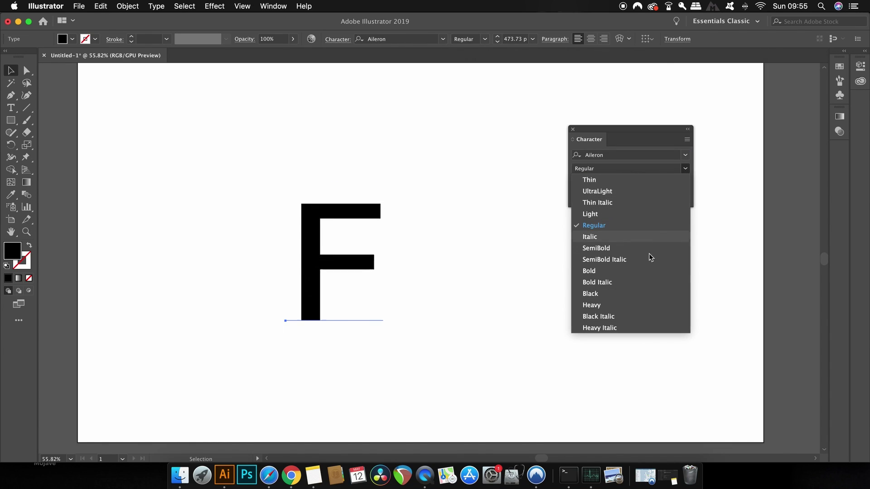
pyautogui.click(647, 294)
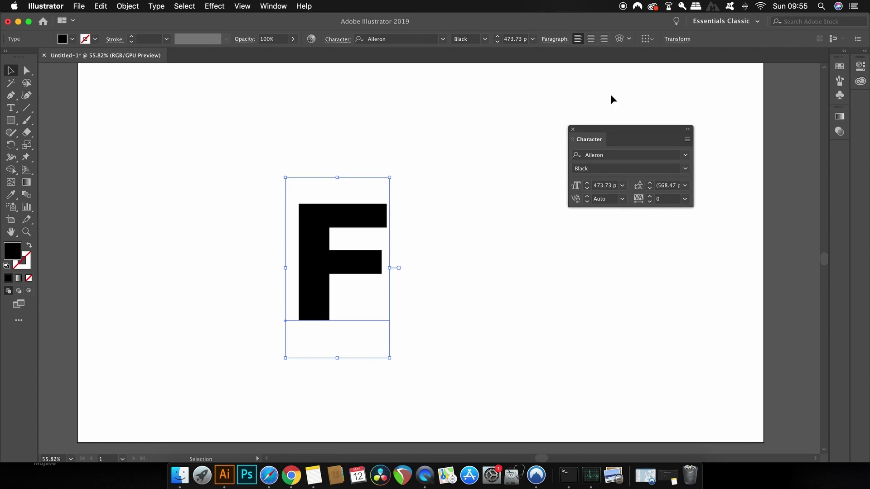
pyautogui.click(573, 132)
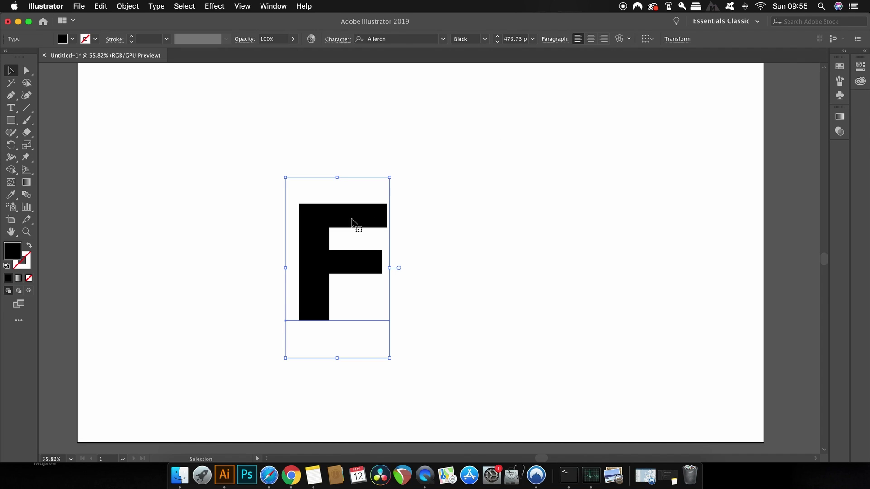
# Move the F up and to the right, and convert it to outlines.
pyautogui.moveTo(351, 222); pyautogui.dragTo(379, 183)
pyautogui.click(156, 5)
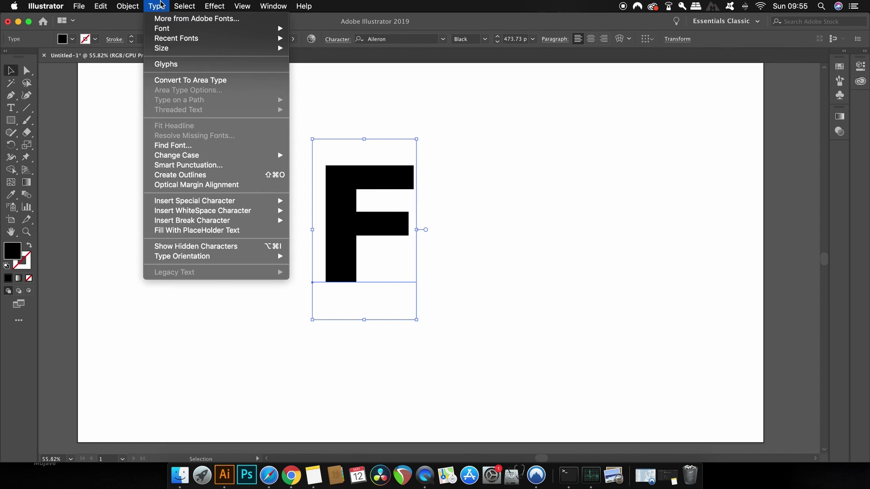
pyautogui.click(242, 178)
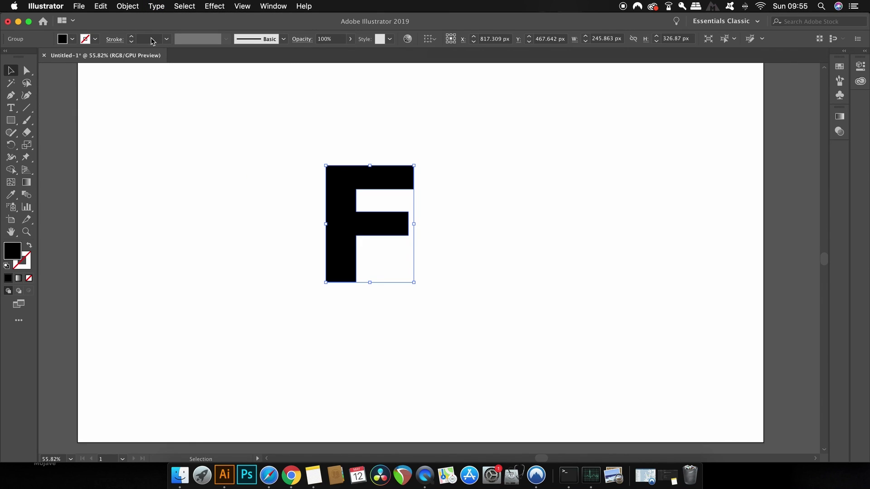
# Rotate the outlined F by -45 degrees.
pyautogui.click(134, 3)
pyautogui.moveTo(141, 18)
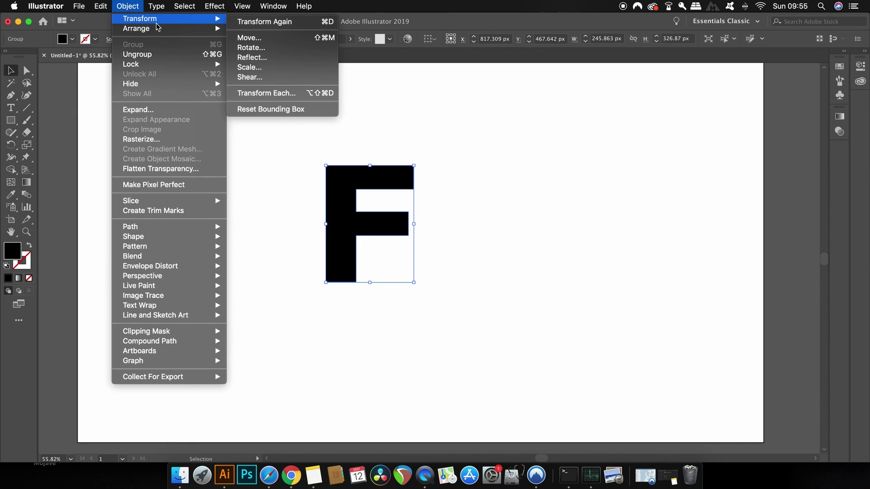
pyautogui.click(302, 53)
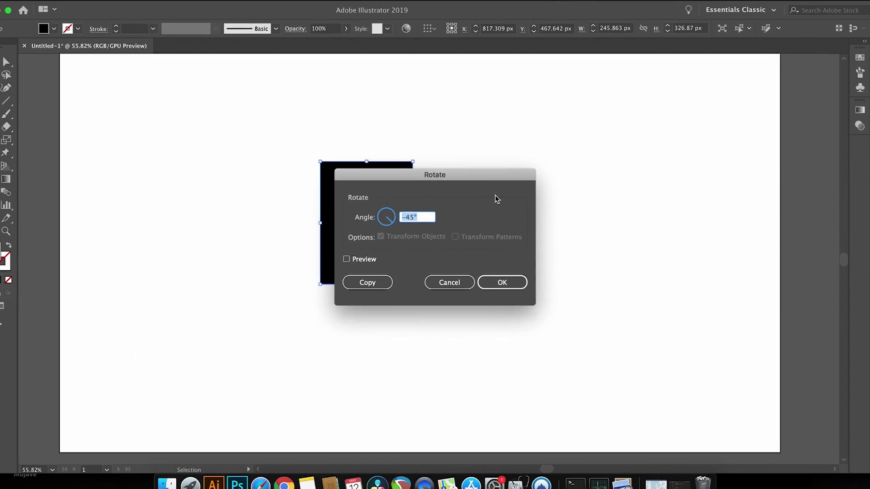
pyautogui.click(586, 236)
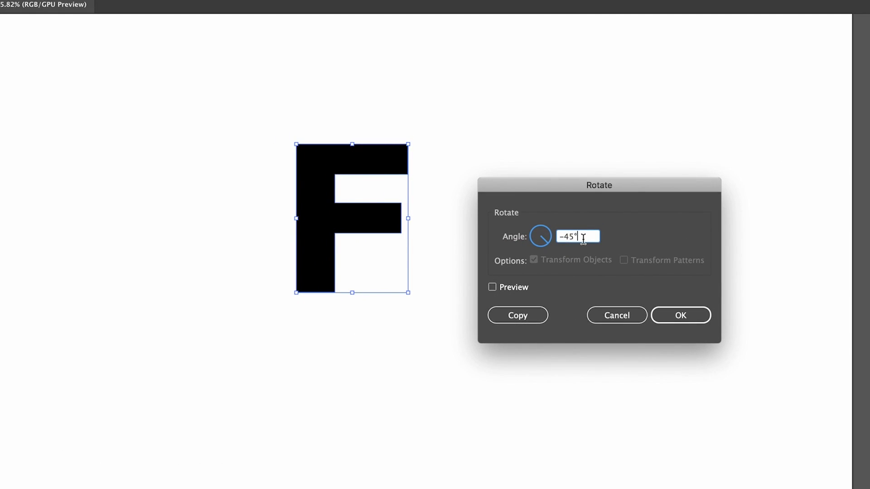
pyautogui.click(693, 320)
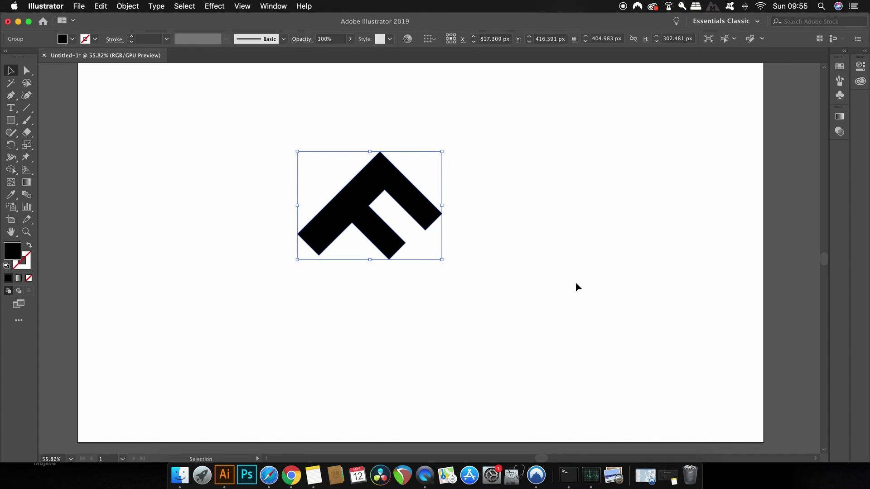
# Squash the rotated F's height to 57.74% in the Transform panel.
pyautogui.click(301, 5)
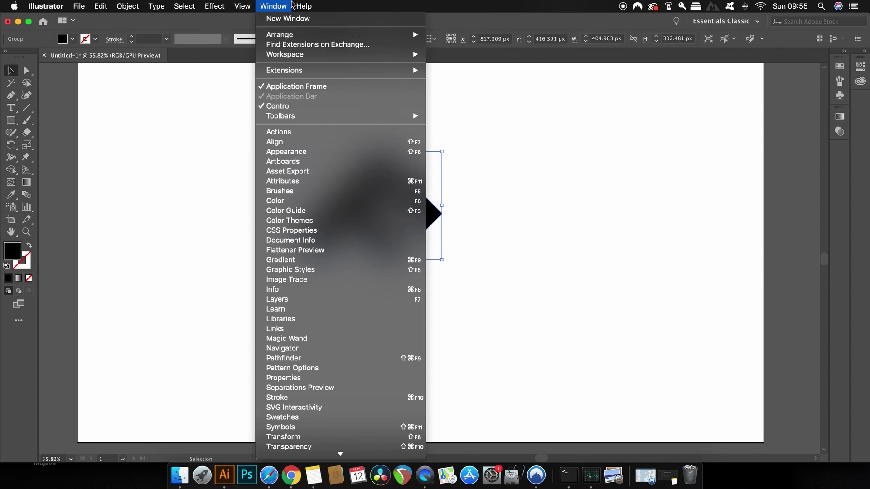
pyautogui.scroll(-2, 350, 396)
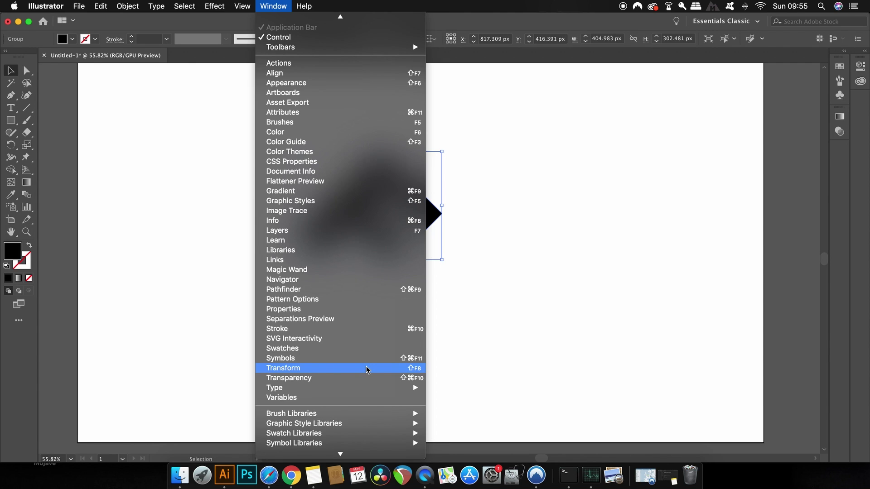
pyautogui.click(366, 370)
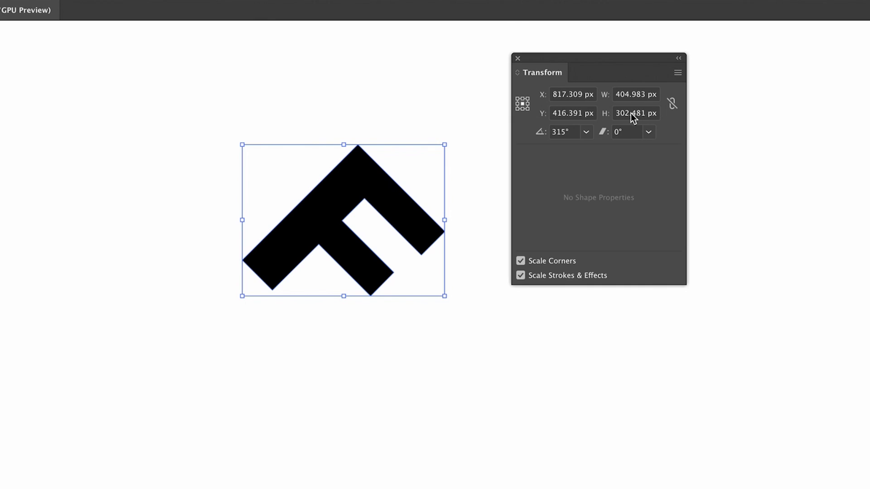
pyautogui.doubleClick(628, 114)
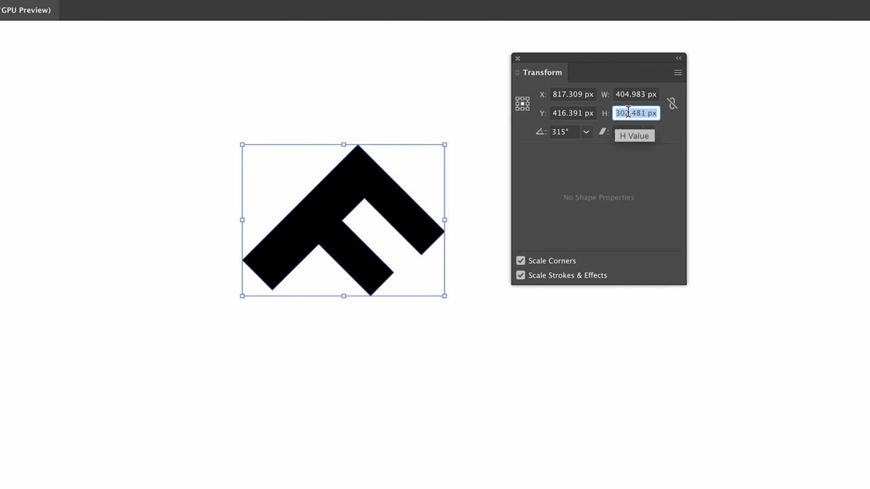
pyautogui.write('57.74')
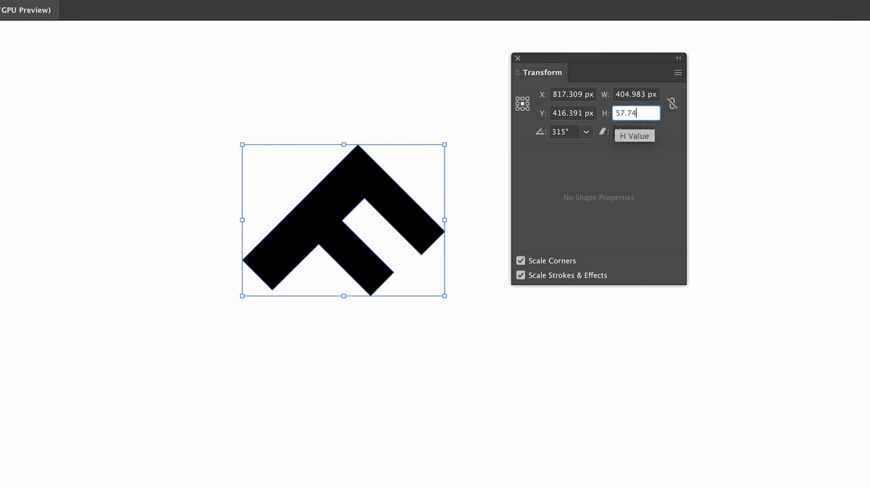
pyautogui.write('%')
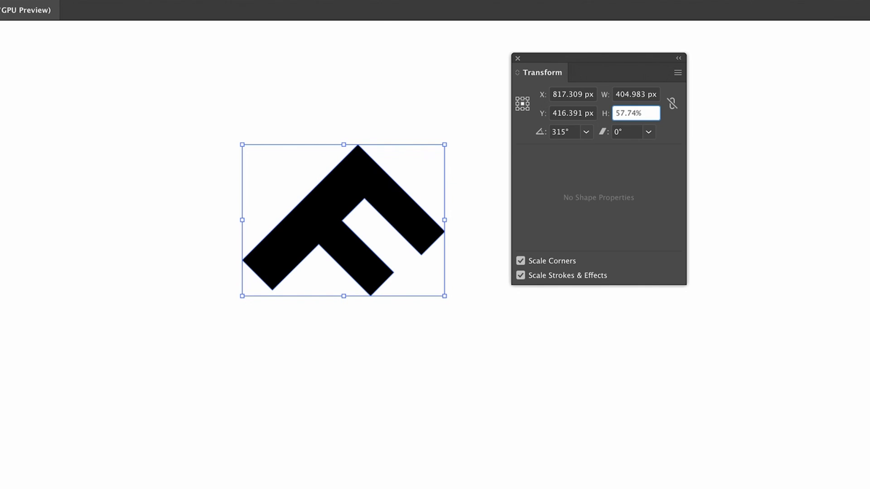
pyautogui.press('Return')
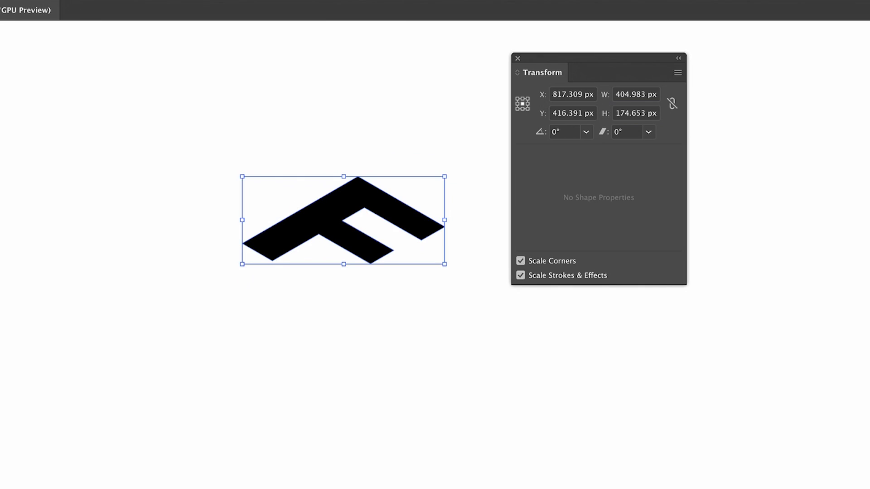
# Move the F lower and place a copy 38 px directly above it.
pyautogui.click(517, 58)
pyautogui.moveTo(398, 204)
pyautogui.mouseDown()
pyautogui.moveTo(391, 275)
pyautogui.moveTo(430, 333)
pyautogui.mouseUp()
pyautogui.scroll(2, 395, 283)
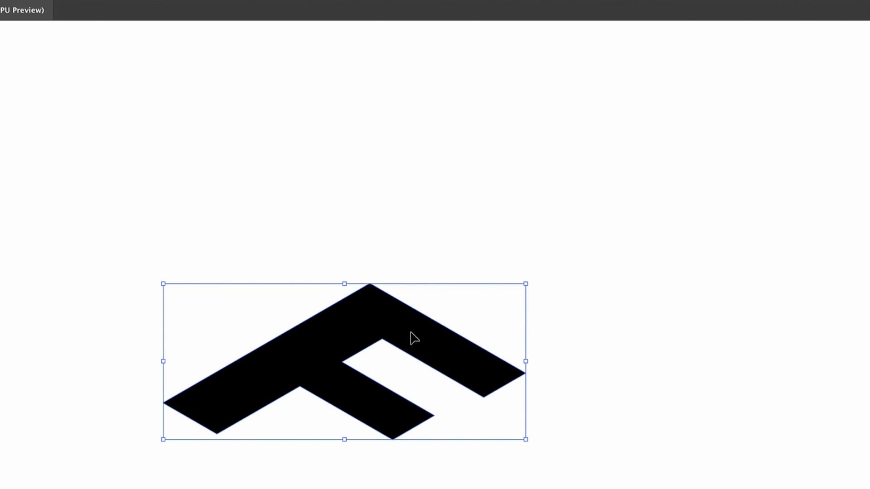
pyautogui.moveTo(414, 338); pyautogui.dragTo(383, 285)
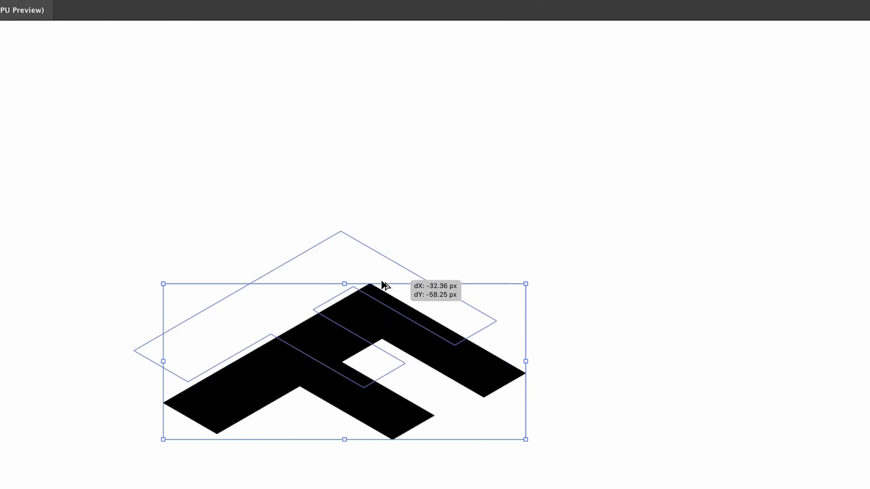
pyautogui.moveTo(384, 285)
pyautogui.mouseDown()
pyautogui.moveTo(406, 300)
pyautogui.moveTo(417, 264)
pyautogui.mouseUp()
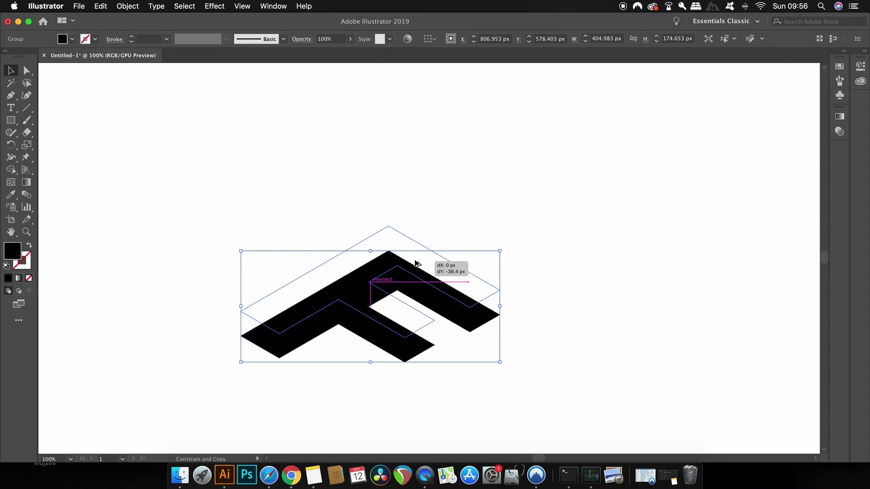
pyautogui.moveTo(416, 264); pyautogui.dragTo(417, 264)
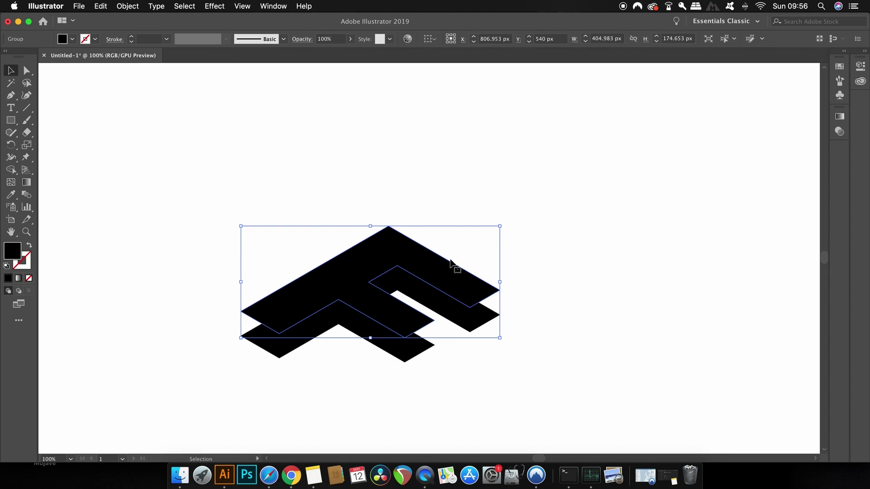
# Repeat the duplicate to build the stacked F layers, then deselect and recentre the view.
pyautogui.press('super+d')
pyautogui.press('super+d')
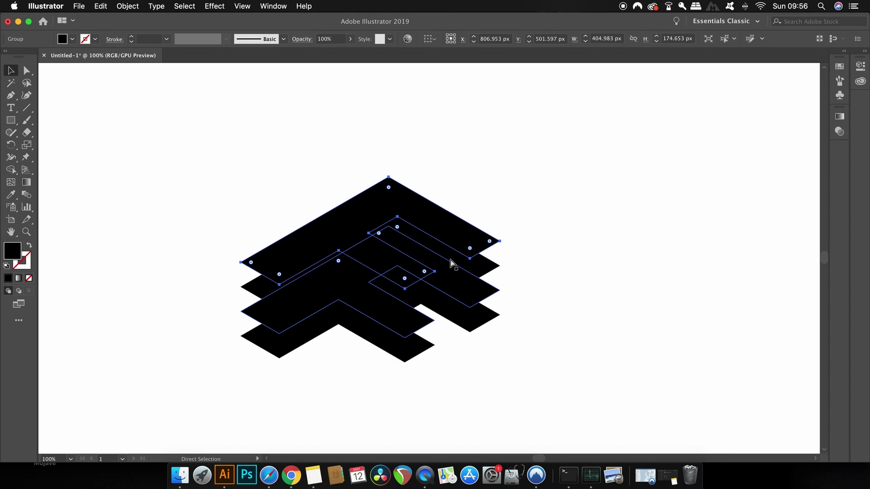
pyautogui.press('super+d')
pyautogui.click(178, 142)
pyautogui.keyDown('alt'); pyautogui.scroll(-1, 359, 233); pyautogui.keyUp('alt')
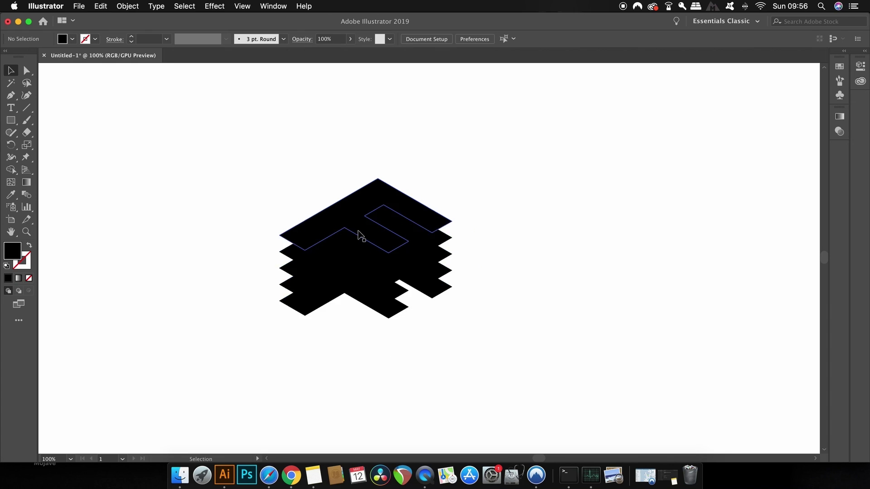
pyautogui.keyDown('alt'); pyautogui.scroll(-1, 357, 231); pyautogui.keyUp('alt')
pyautogui.keyDown('alt'); pyautogui.scroll(1, 389, 241); pyautogui.keyUp('alt')
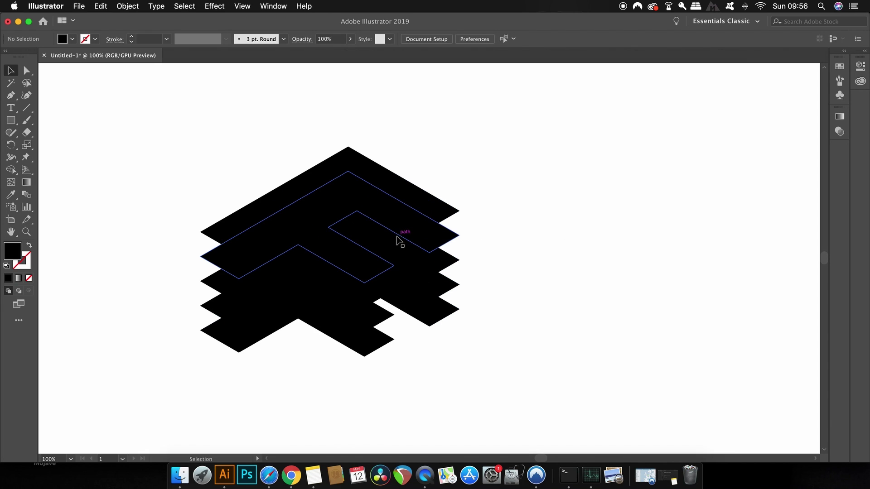
pyautogui.moveTo(199, 270)
pyautogui.mouseDown()
pyautogui.moveTo(221, 282)
pyautogui.moveTo(292, 286)
pyautogui.mouseUp()
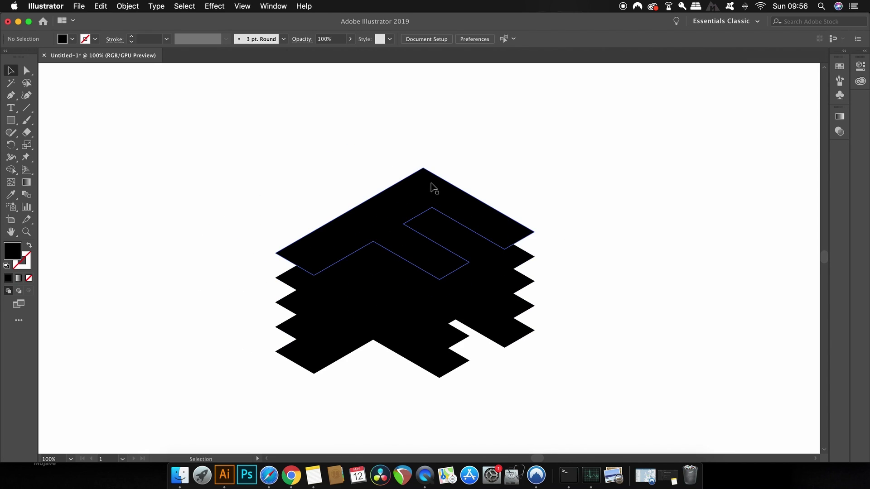
pyautogui.hscroll(2, 431, 187)
pyautogui.click(273, 6)
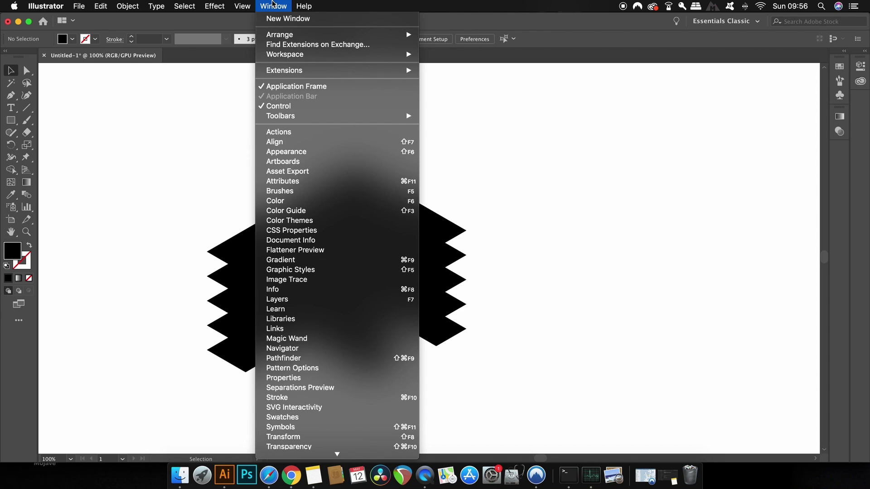
# Open the Adobe Color Themes palette and fill the top F layer light green.
pyautogui.click(361, 221)
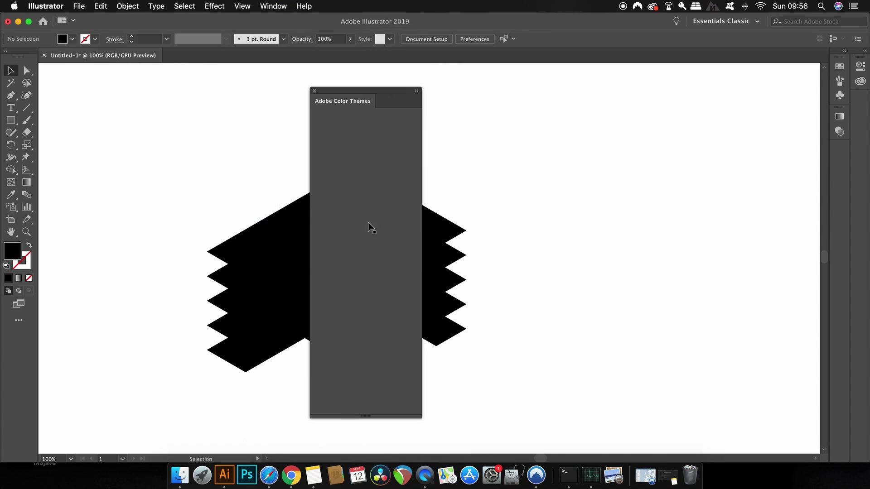
pyautogui.moveTo(374, 93); pyautogui.dragTo(605, 88)
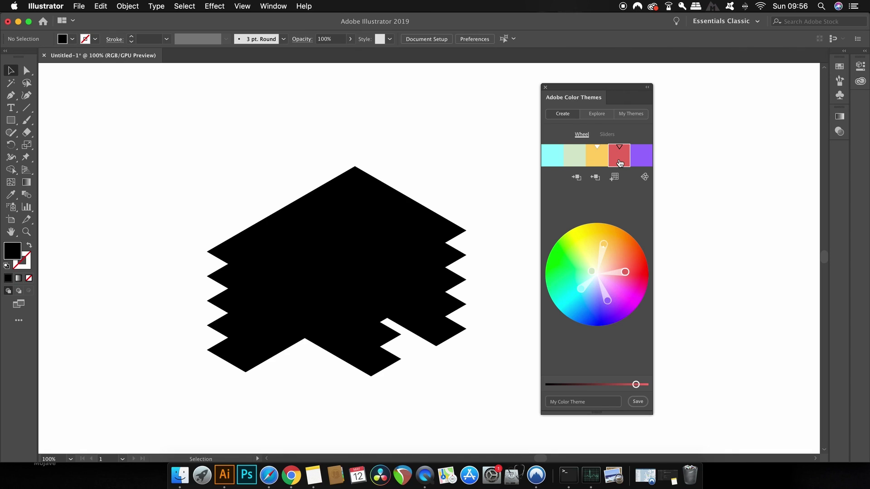
pyautogui.click(562, 161)
pyautogui.click(361, 196)
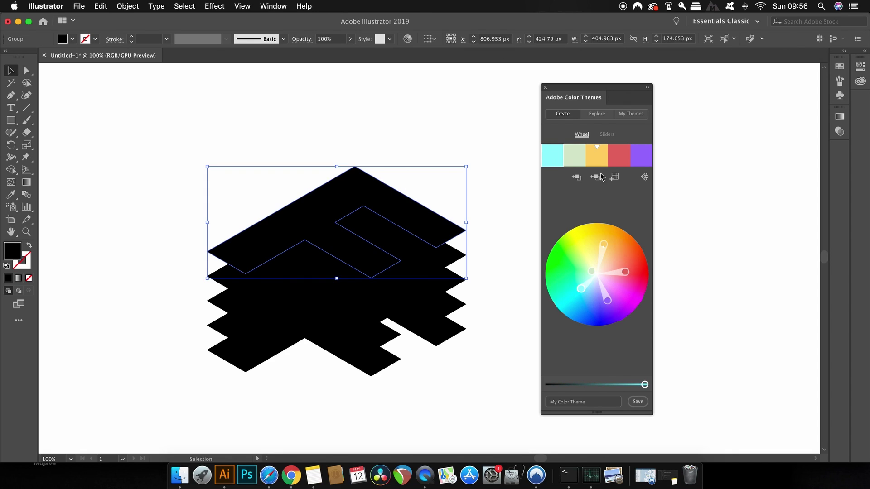
pyautogui.click(575, 164)
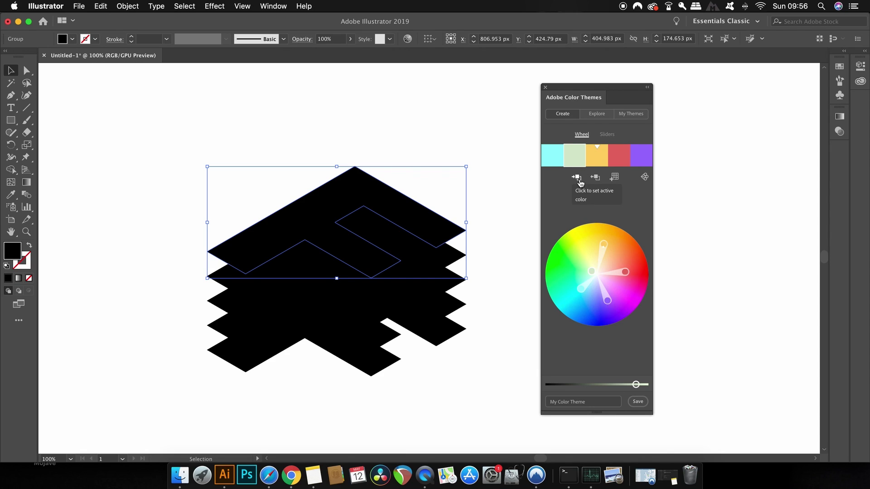
pyautogui.click(581, 184)
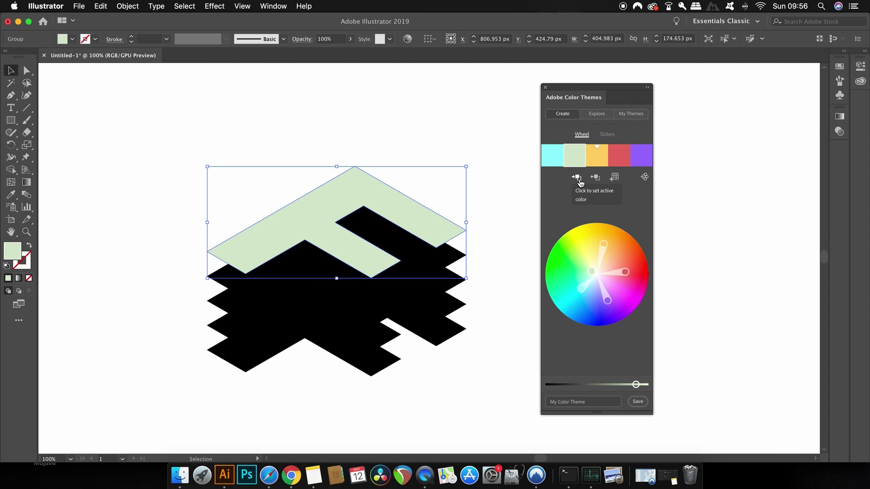
# Fill the second F layer with the theme's purple, then reselect the top layer.
pyautogui.click(428, 257)
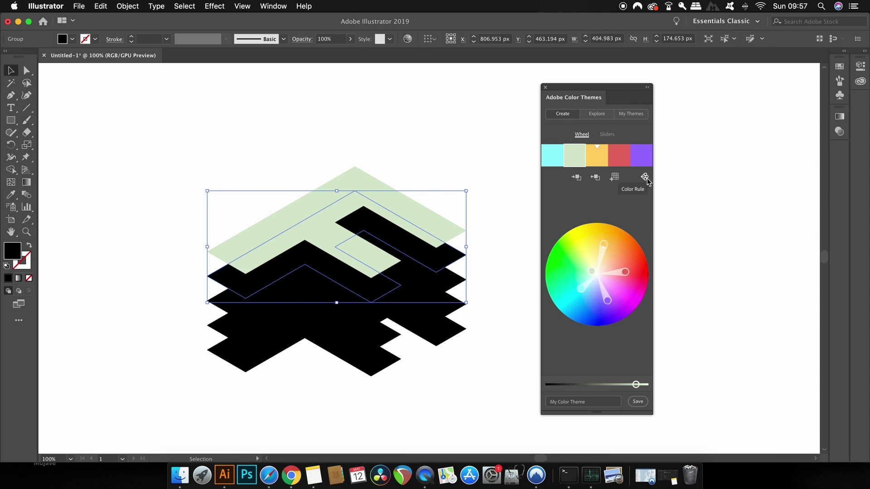
pyautogui.click(645, 180)
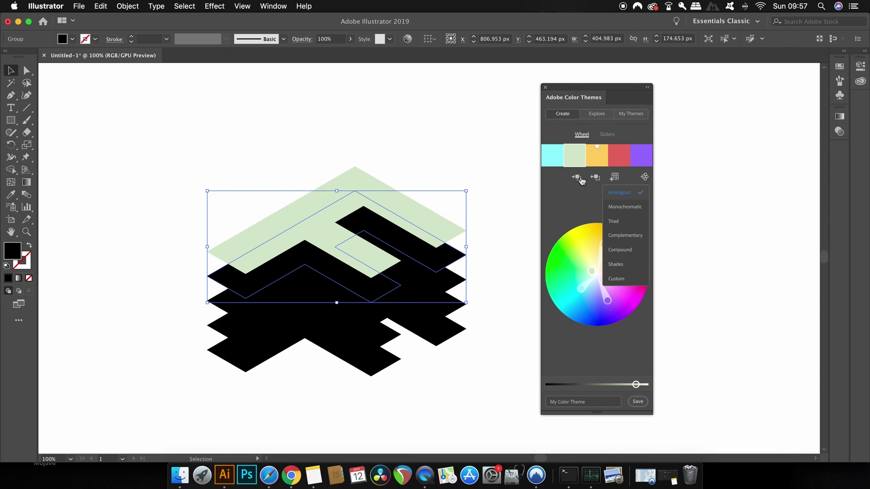
pyautogui.click(615, 193)
pyautogui.click(640, 156)
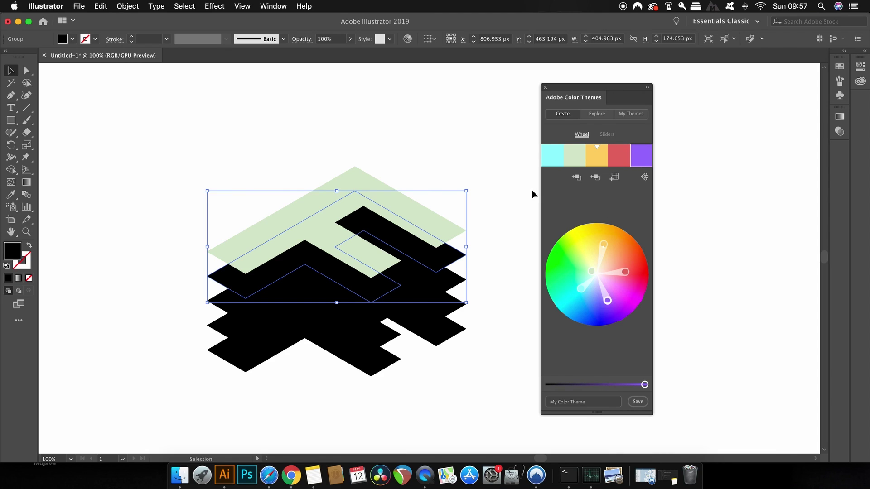
pyautogui.click(577, 177)
pyautogui.click(389, 193)
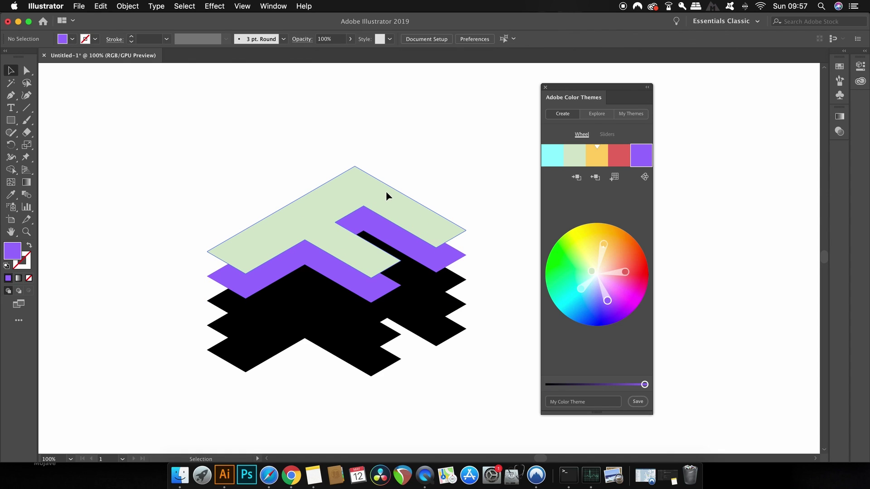
# Change the top layer's fill to light grey CECECE.
pyautogui.doubleClick(7, 249)
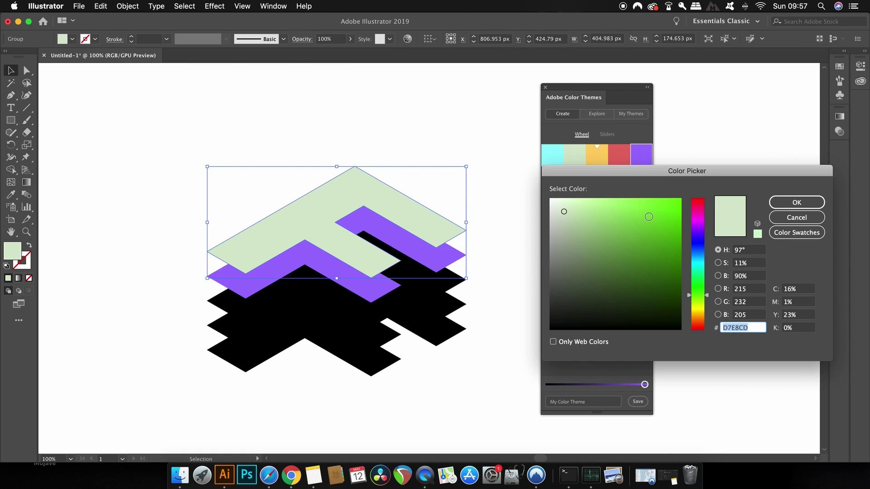
pyautogui.moveTo(587, 215); pyautogui.dragTo(544, 226)
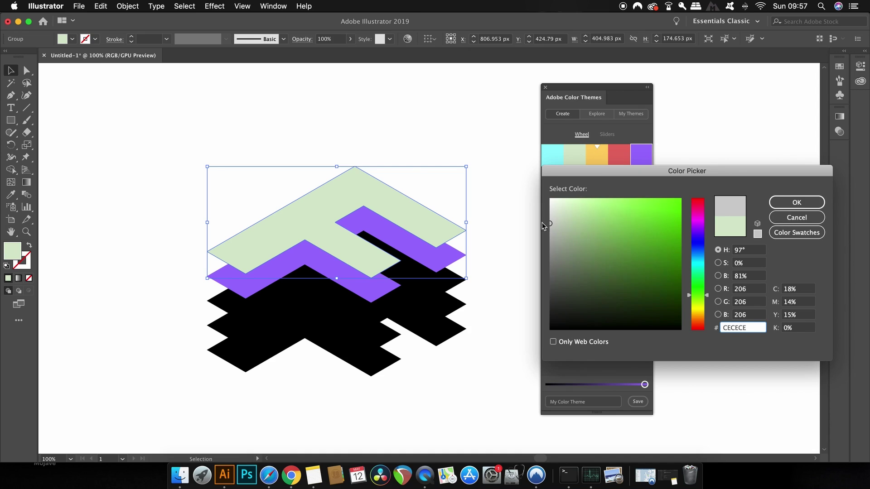
pyautogui.click(773, 206)
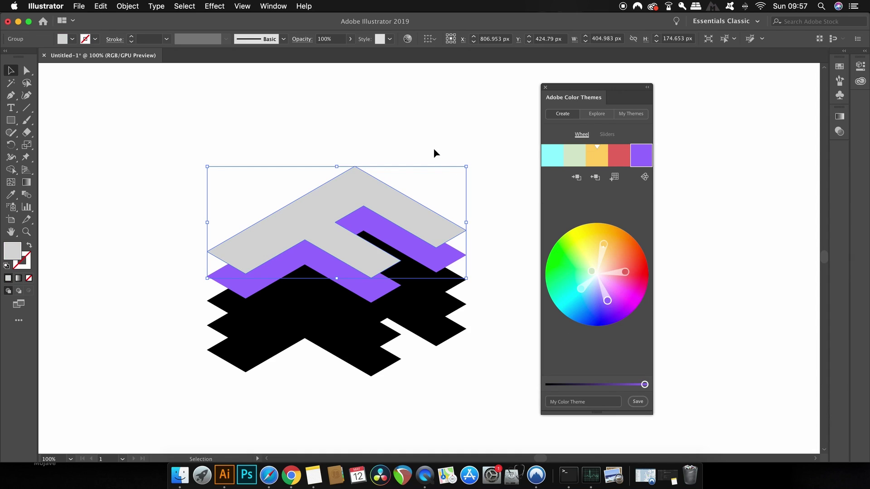
pyautogui.click(469, 120)
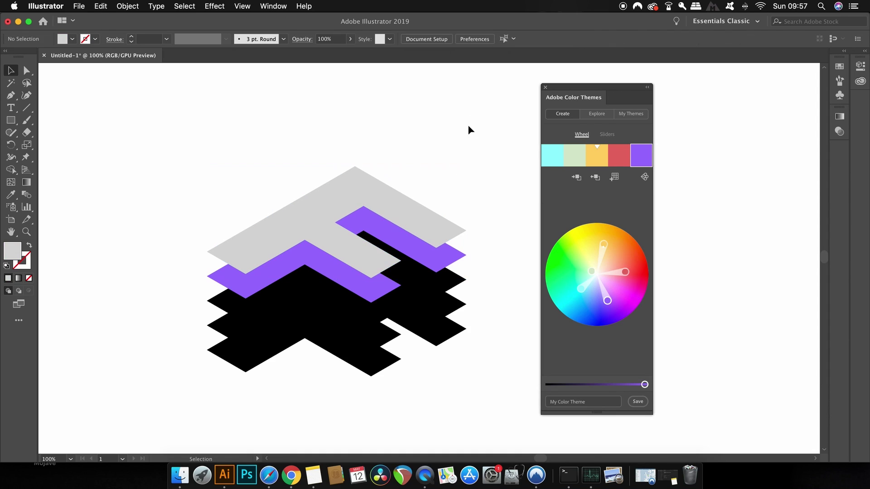
# Fill the third layer red and the fourth layer yellow from the theme swatches.
pyautogui.click(438, 284)
pyautogui.click(620, 156)
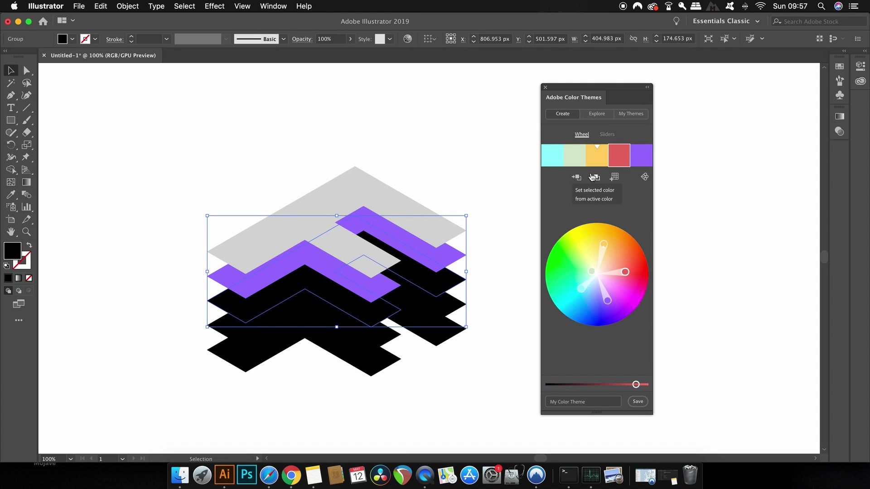
pyautogui.click(577, 177)
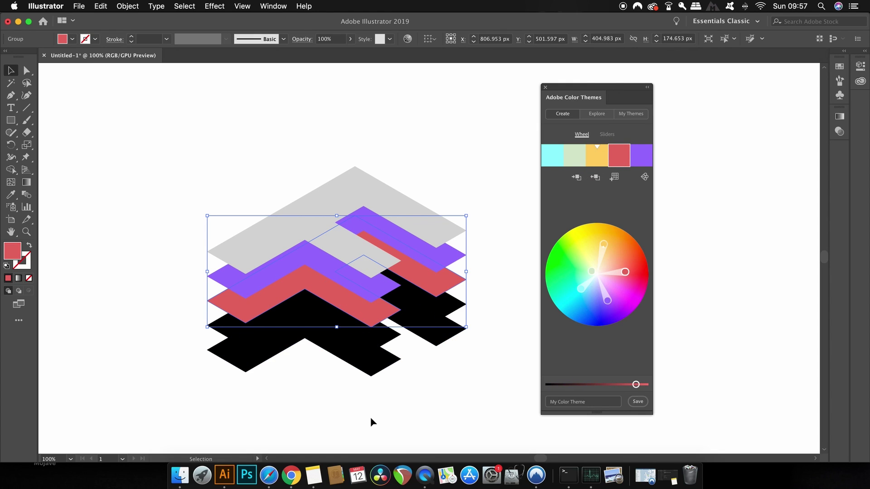
pyautogui.click(381, 352)
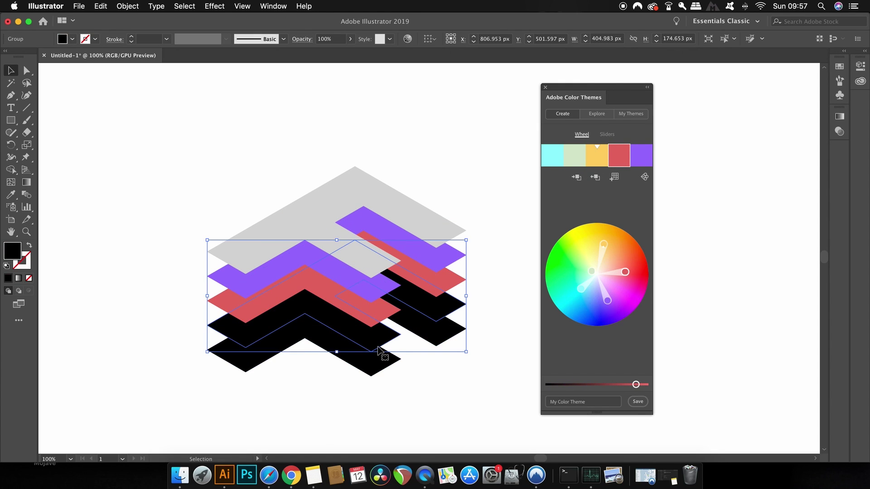
pyautogui.click(597, 156)
pyautogui.click(577, 177)
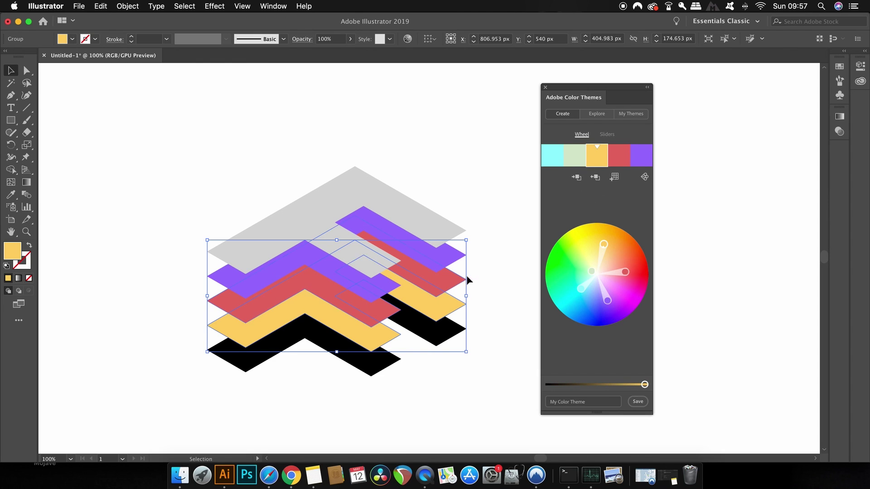
# Fill the bottom F layer with the theme's cyan.
pyautogui.click(389, 365)
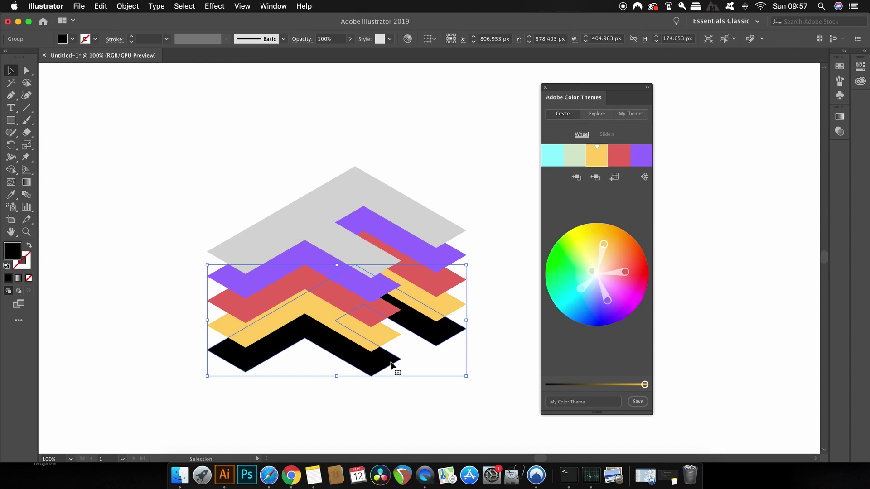
pyautogui.click(412, 419)
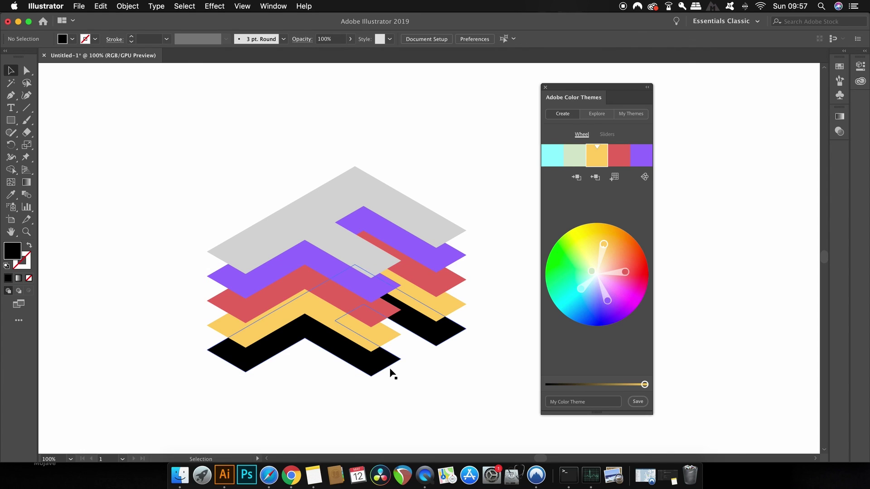
pyautogui.click(390, 367)
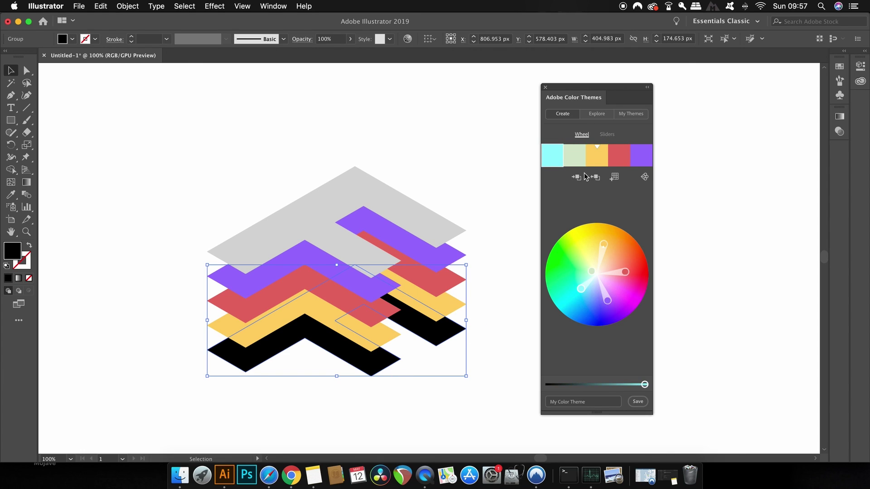
pyautogui.click(584, 177)
pyautogui.click(447, 124)
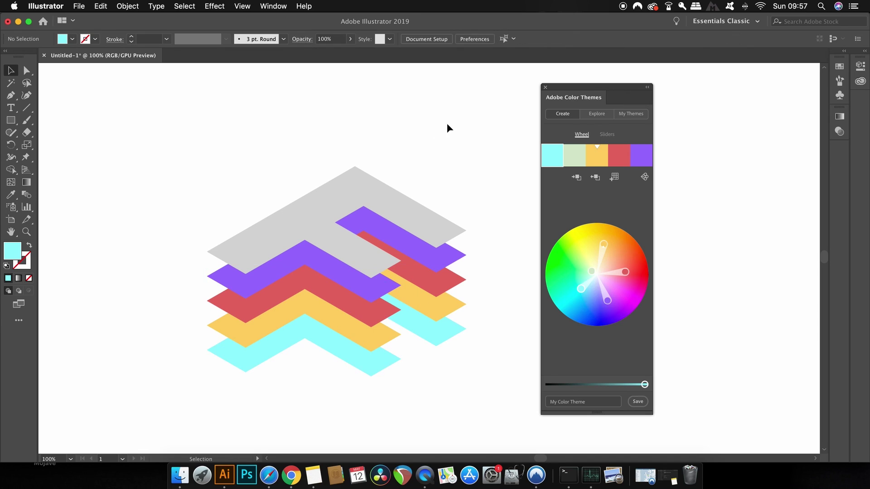
pyautogui.scroll(-2, 435, 175)
pyautogui.scroll(-2, 435, 175)
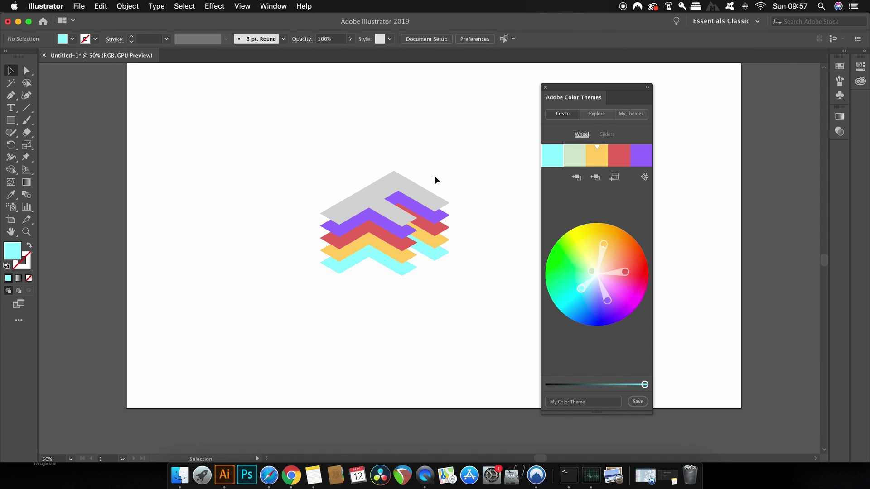
pyautogui.scroll(2, 435, 175)
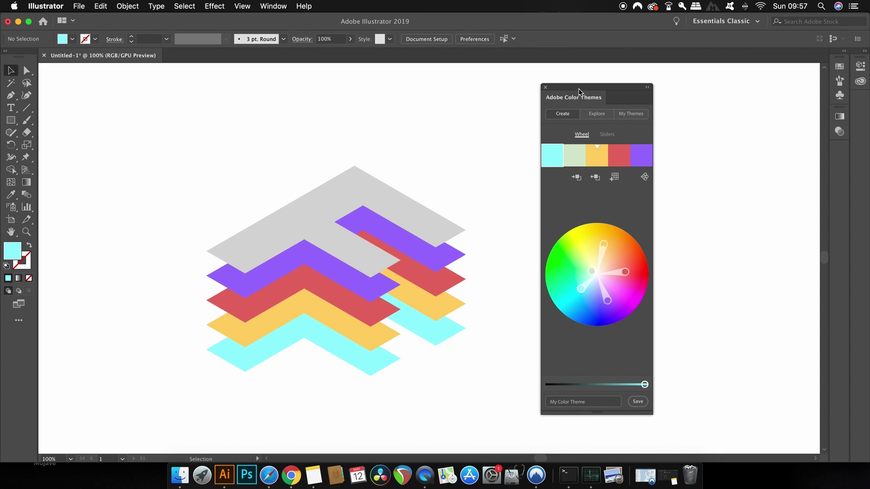
# Close the Color Themes palette, zoom in on the F stack, and clear the selection.
pyautogui.click(545, 87)
pyautogui.moveTo(404, 194); pyautogui.dragTo(473, 171)
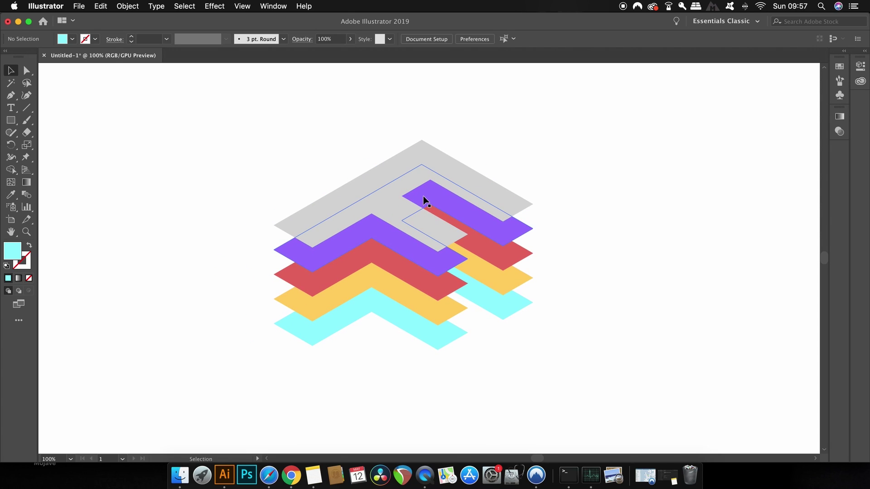
pyautogui.press('super+equal')
pyautogui.press('super+equal')
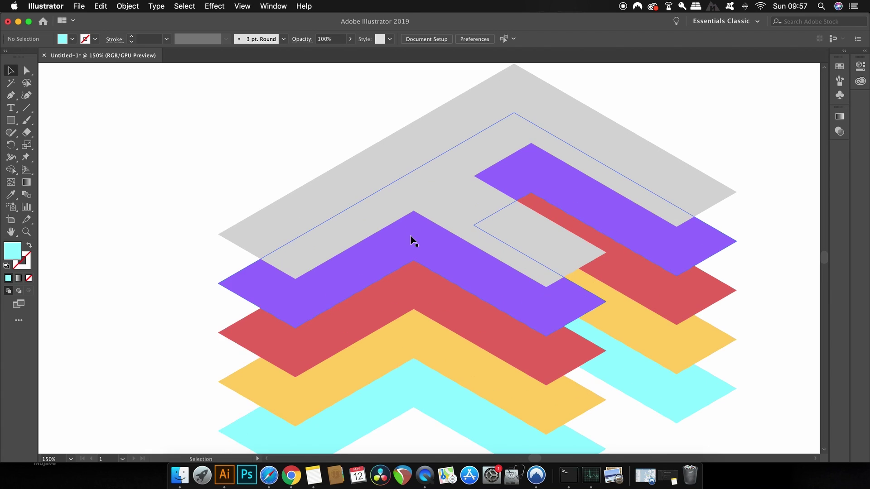
pyautogui.scroll(-1, 414, 243)
pyautogui.click(414, 239)
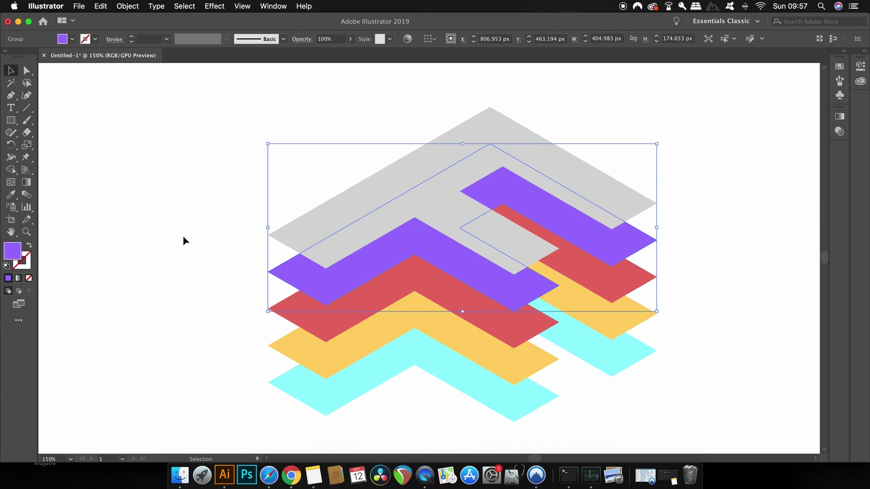
pyautogui.moveTo(192, 176); pyautogui.dragTo(472, 412)
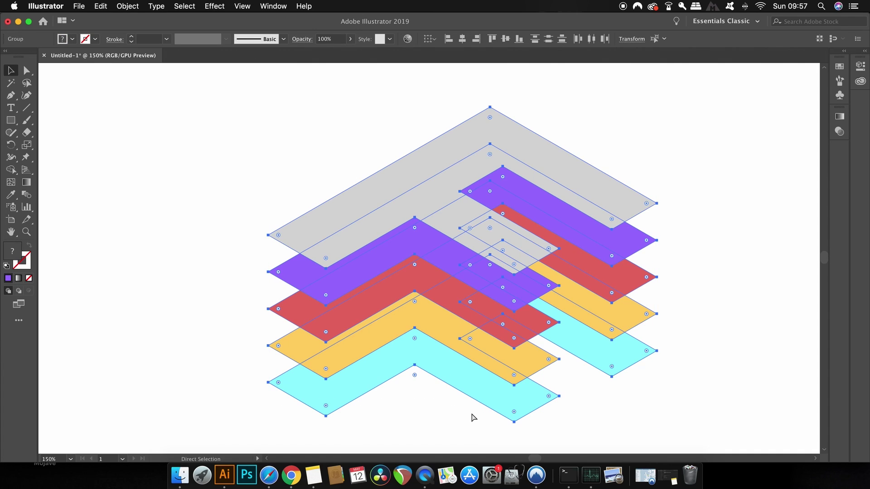
pyautogui.click(196, 211)
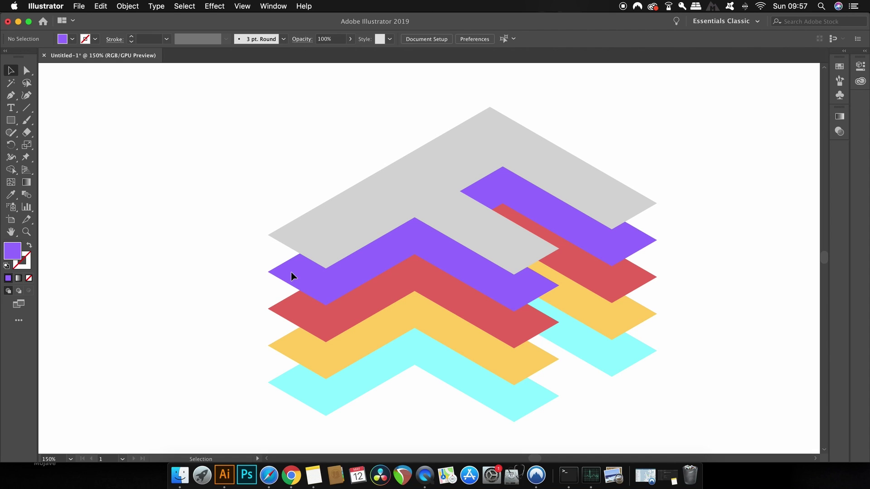
# Draw a purple side face at the left corner joining the grey and purple layers.
pyautogui.press('p')
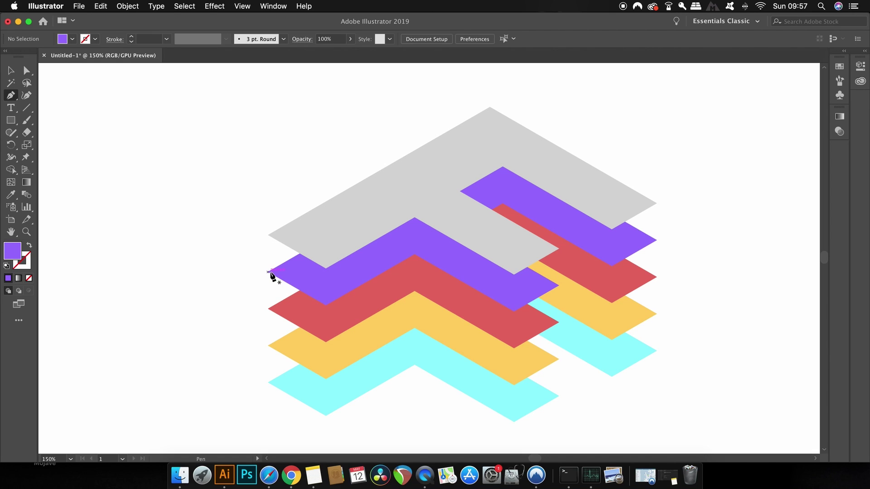
pyautogui.click(268, 272)
pyautogui.click(268, 236)
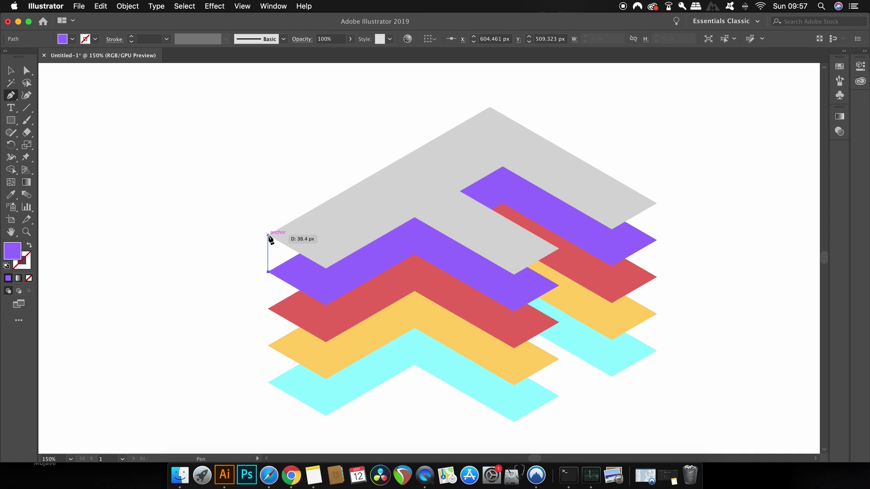
pyautogui.click(326, 267)
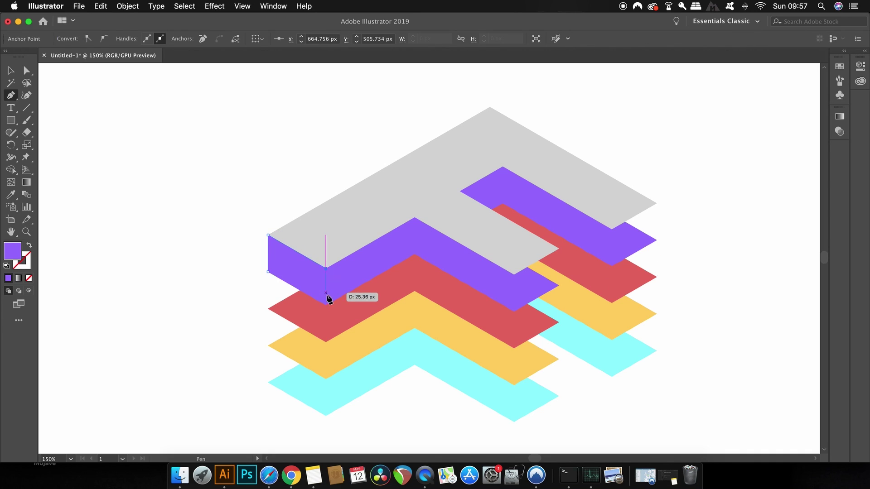
pyautogui.click(326, 306)
pyautogui.click(268, 272)
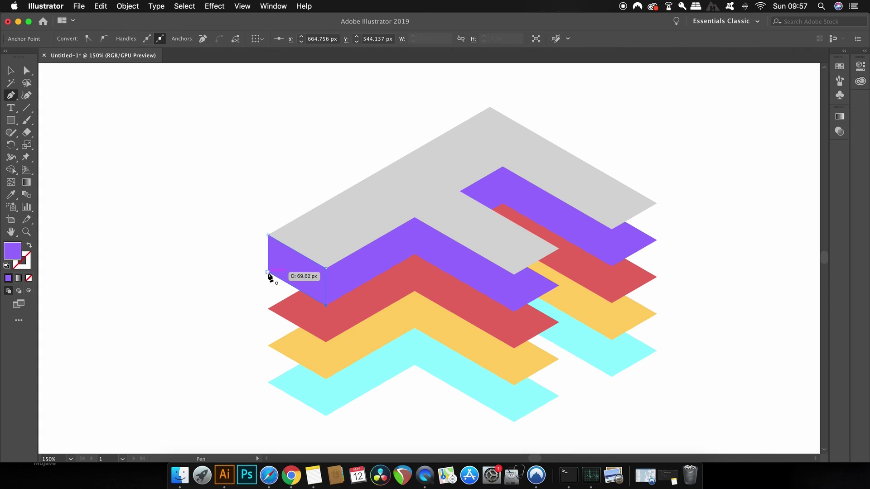
# Draw the purple end face on the front arm's tip.
pyautogui.click(515, 274)
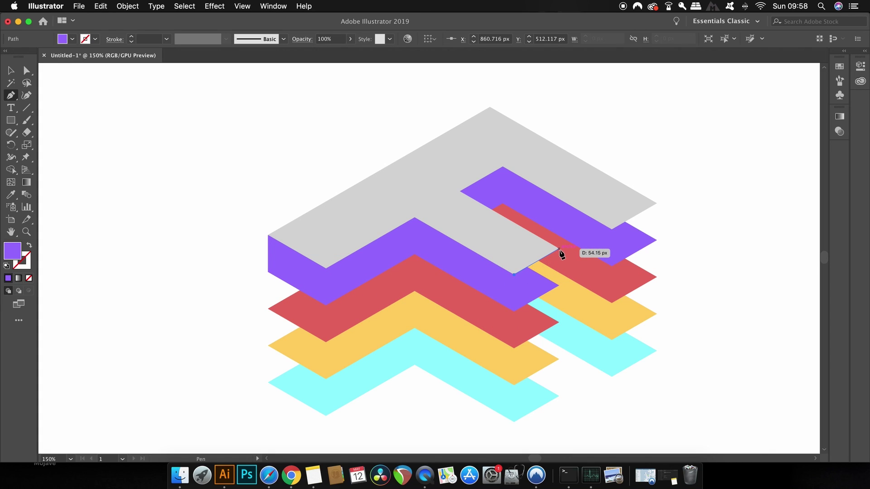
pyautogui.click(559, 250)
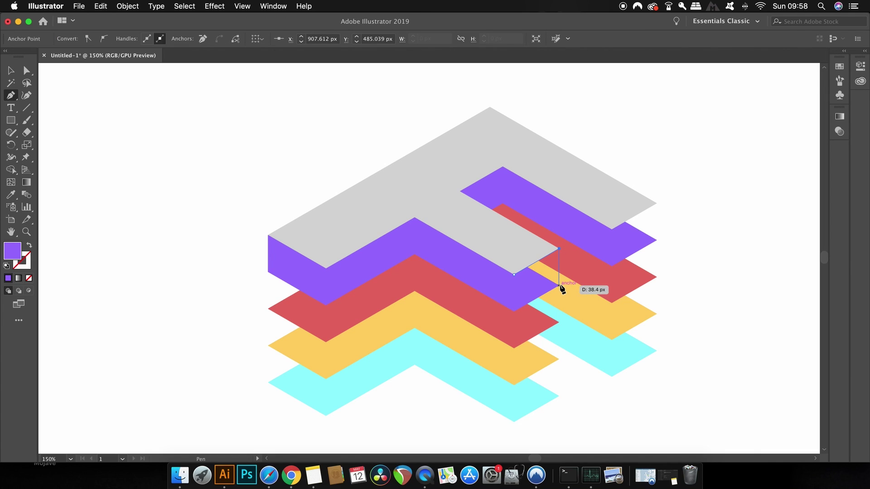
pyautogui.click(560, 285)
pyautogui.click(514, 310)
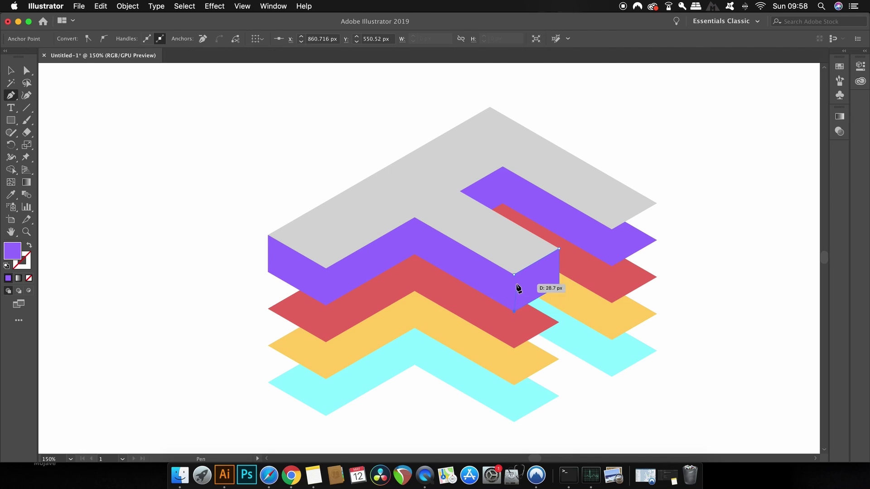
pyautogui.click(515, 276)
# Draw the purple end face on the top arm's tip, then deselect.
pyautogui.click(611, 231)
pyautogui.click(612, 267)
pyautogui.click(657, 241)
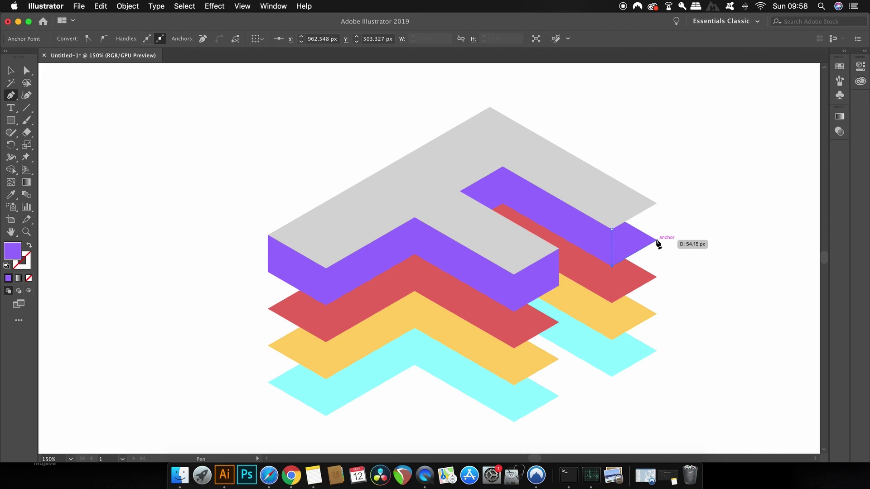
pyautogui.click(657, 203)
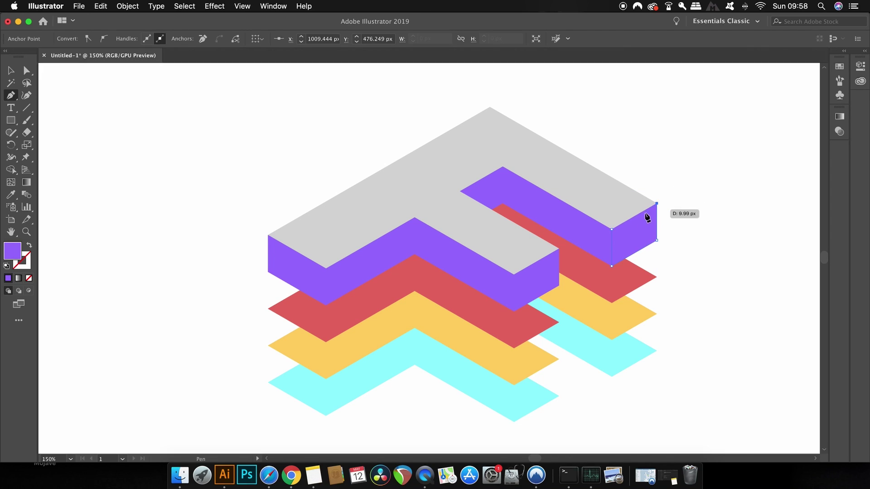
pyautogui.click(612, 231)
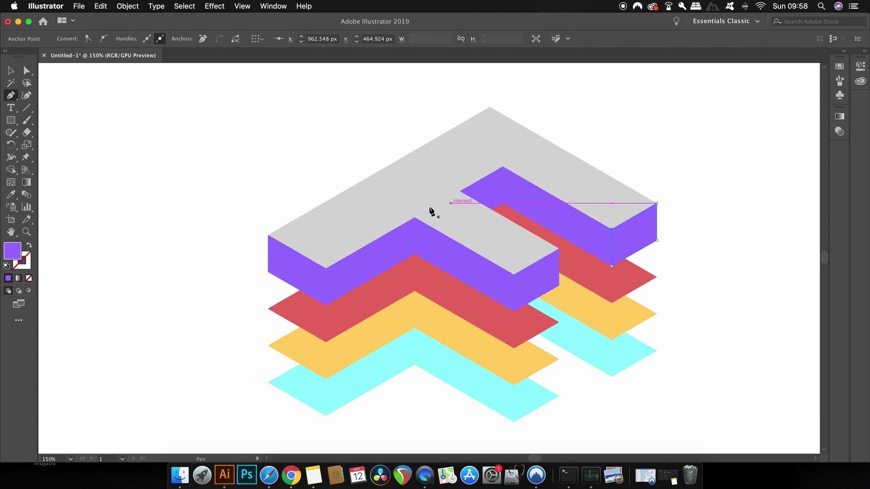
pyautogui.press('v')
pyautogui.click(258, 140)
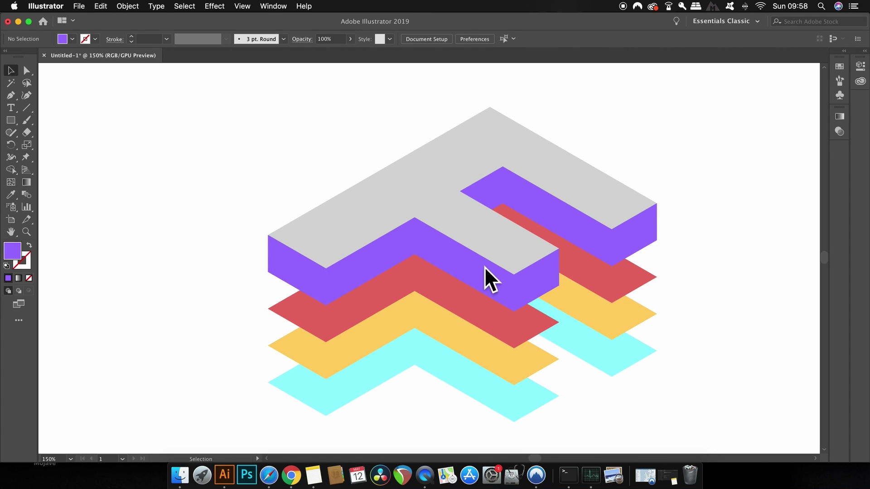
# Lighten the leftmost purple face to a paler lavender.
pyautogui.click(308, 269)
pyautogui.doubleClick(9, 254)
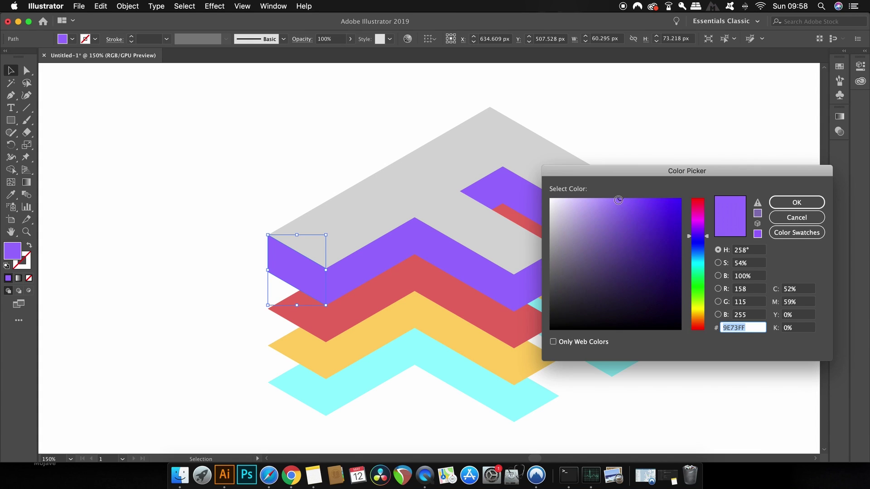
pyautogui.moveTo(614, 197); pyautogui.dragTo(607, 196)
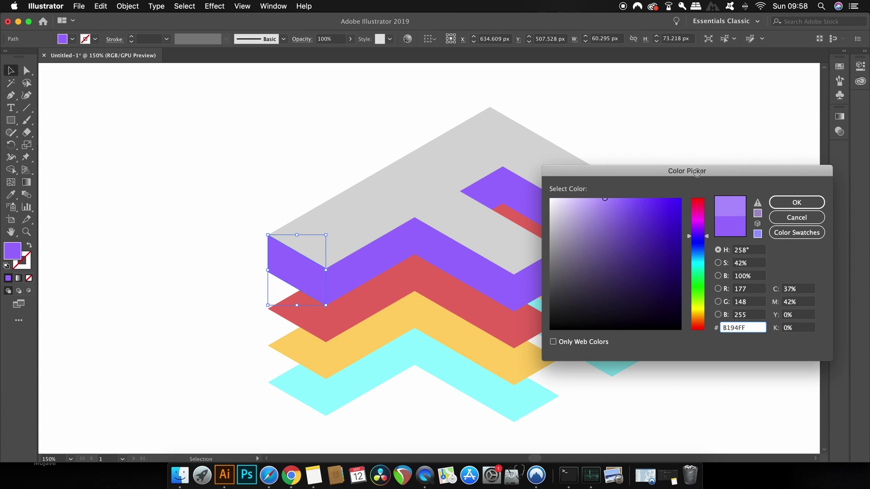
pyautogui.click(797, 203)
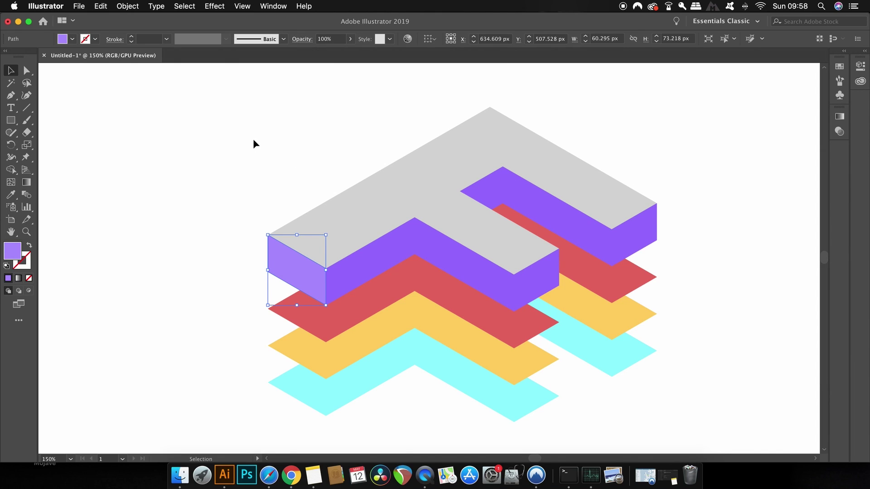
pyautogui.click(278, 151)
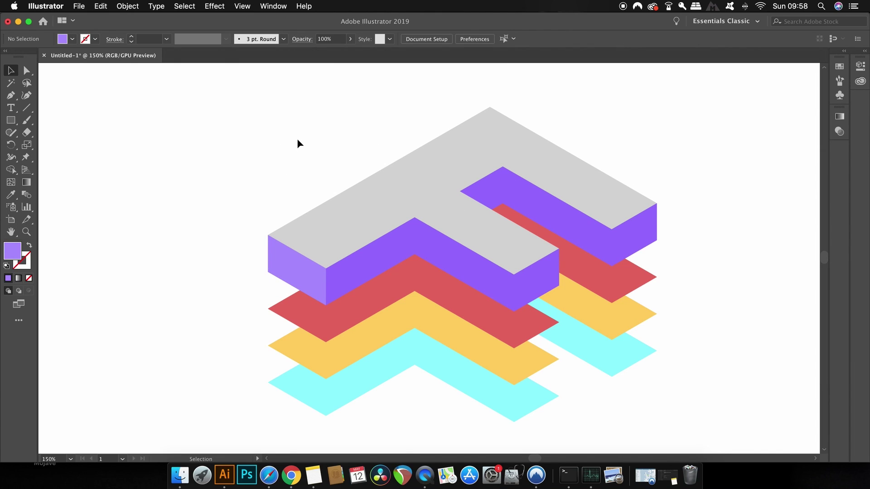
# Draw the light purple inner face along the F's inner corner.
pyautogui.press('p')
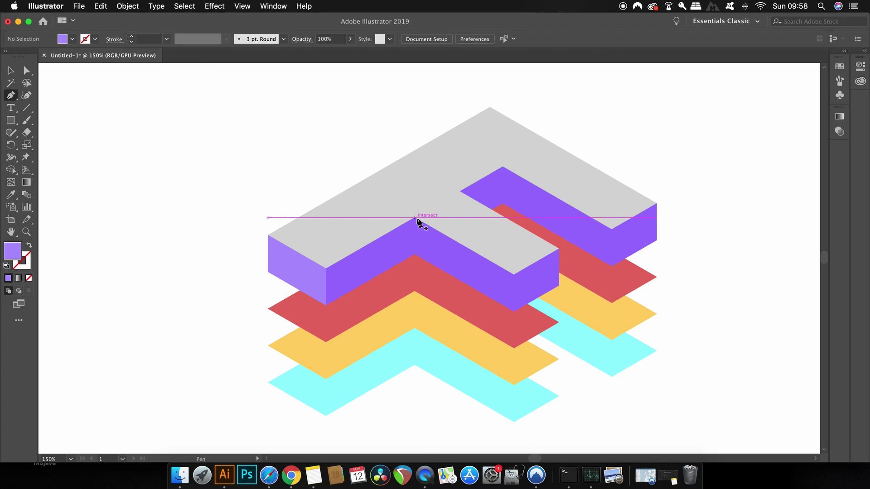
pyautogui.click(416, 218)
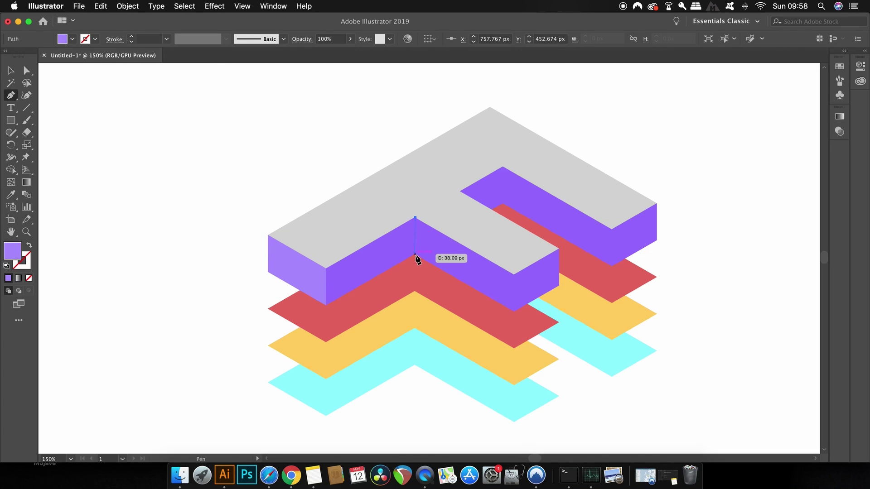
pyautogui.click(415, 255)
pyautogui.click(515, 312)
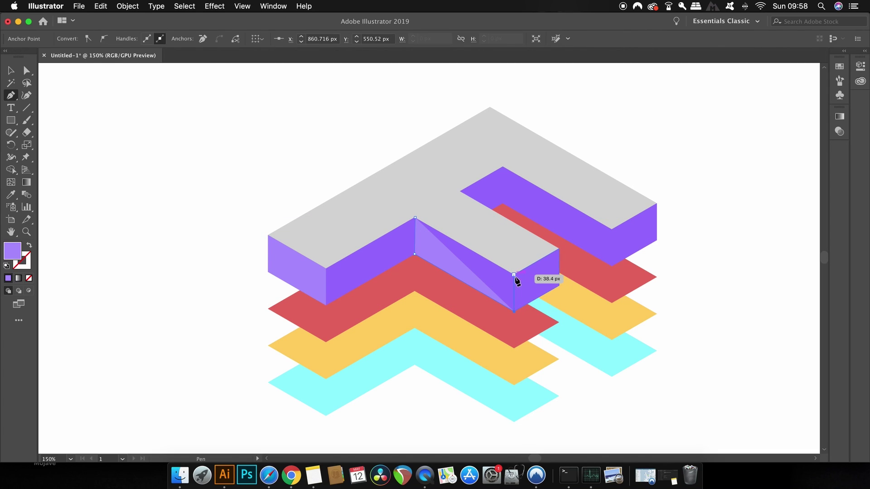
pyautogui.click(513, 274)
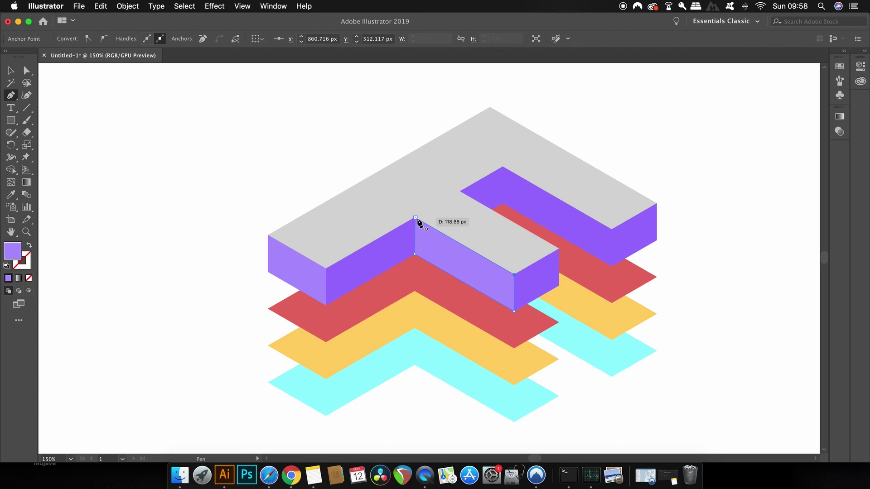
pyautogui.click(416, 218)
# Draw the top arm's light purple inner face, then eyedrop the red layer's colour.
pyautogui.click(612, 229)
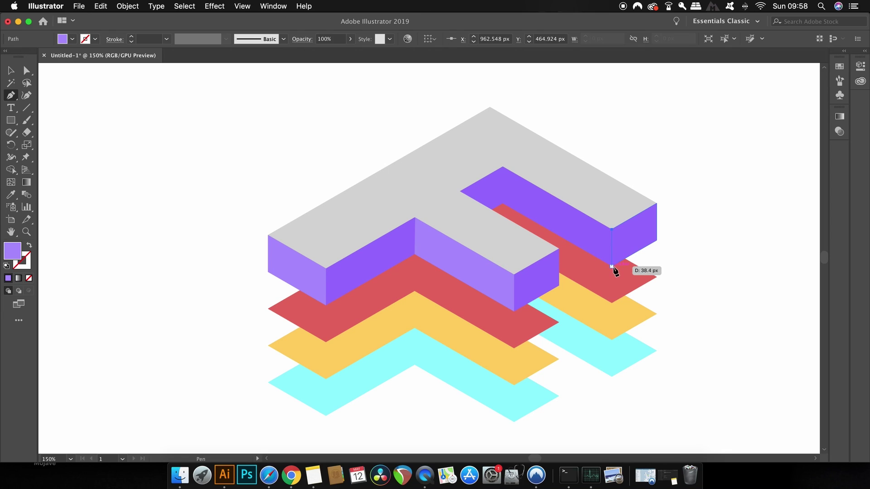
pyautogui.click(612, 265)
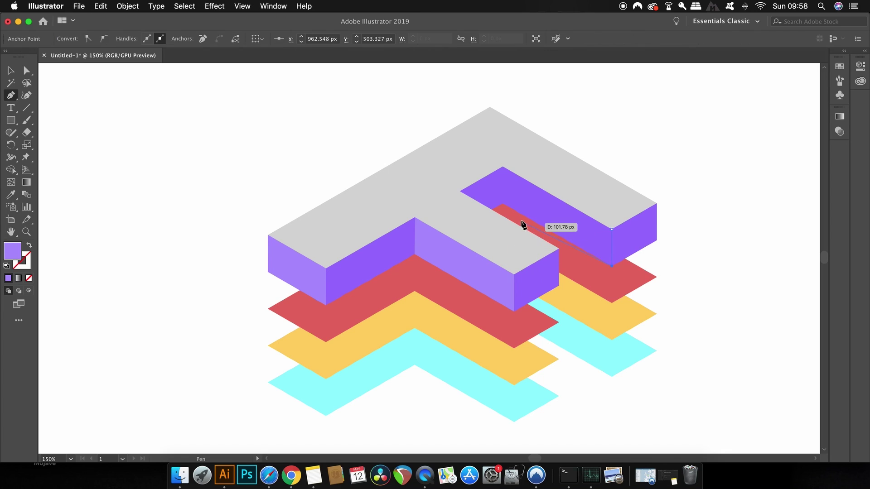
pyautogui.click(503, 203)
pyautogui.click(504, 167)
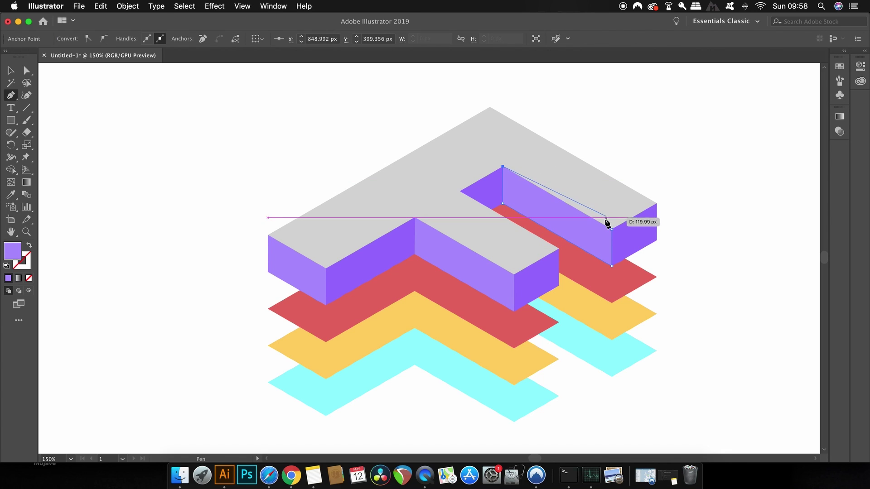
pyautogui.click(611, 230)
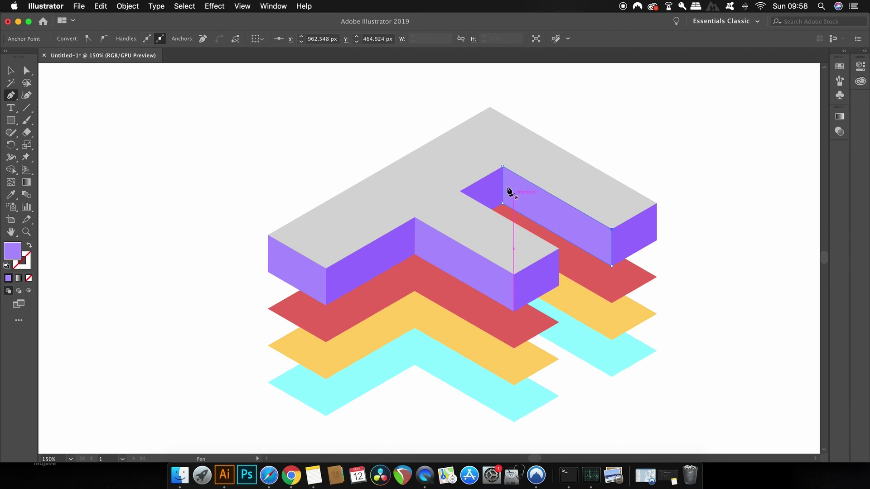
pyautogui.press('v')
pyautogui.click(314, 127)
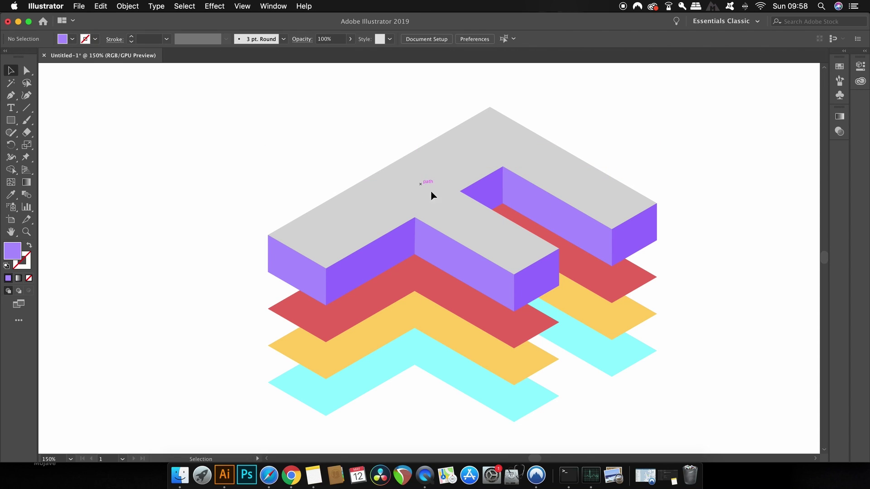
pyautogui.scroll(-1, 443, 199)
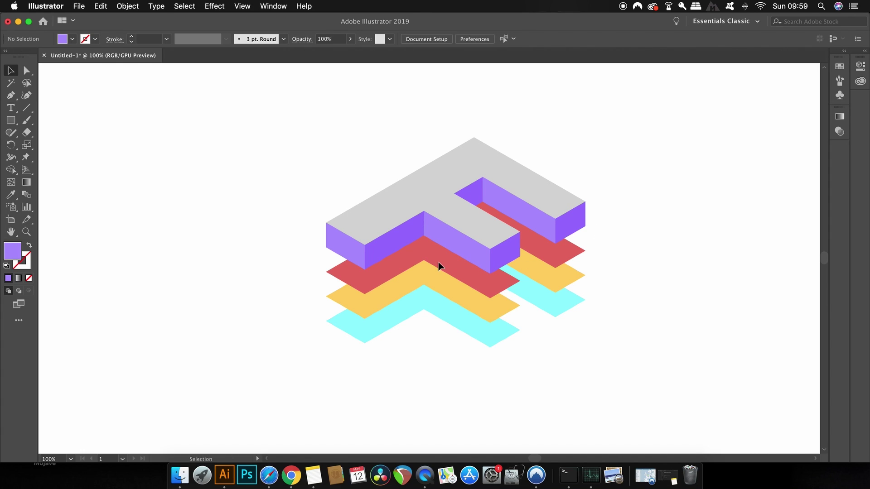
pyautogui.press('i')
pyautogui.click(418, 256)
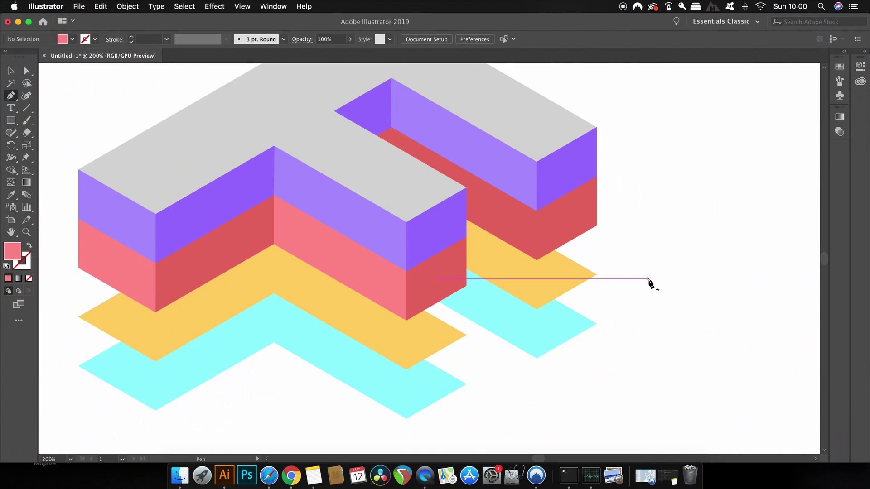
# Draw a red side face from the inner corner down to the block edge, working in Outline view.
pyautogui.click(376, 136)
pyautogui.click(392, 128)
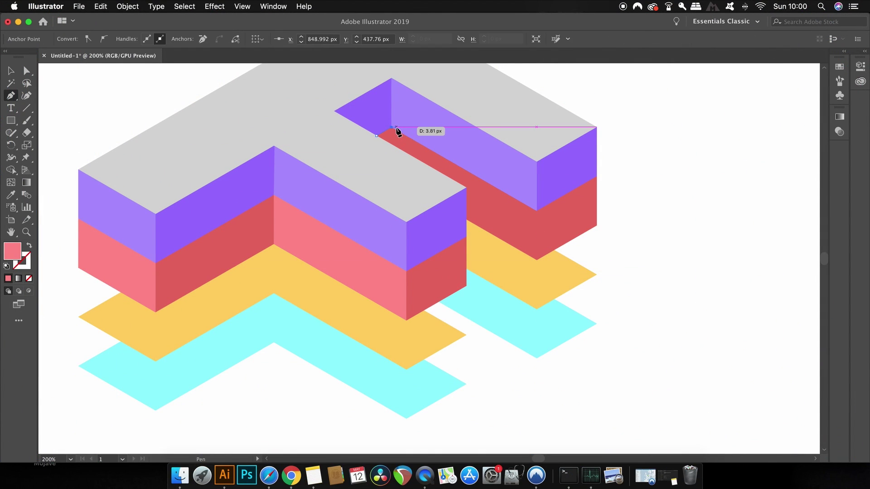
pyautogui.press('super+y')
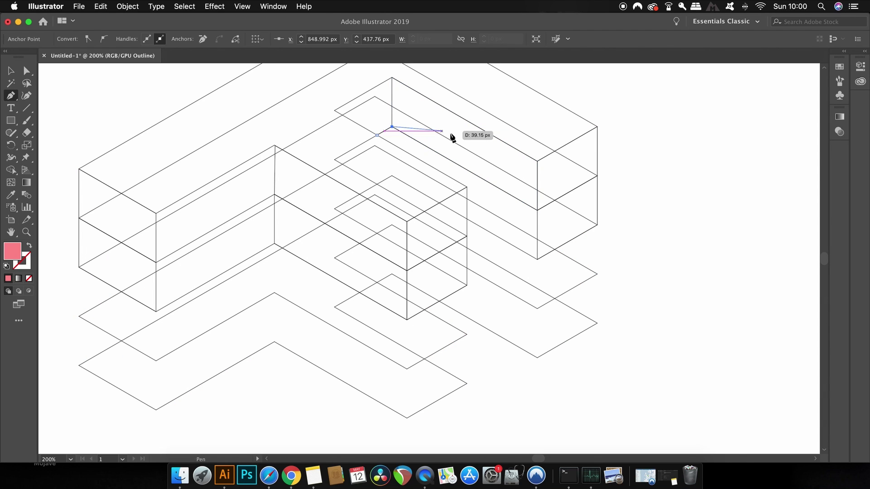
pyautogui.click(537, 212)
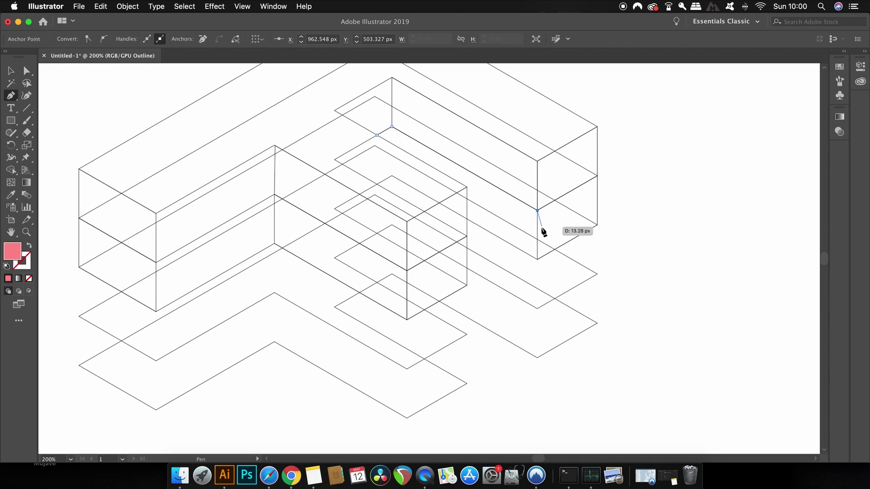
pyautogui.click(537, 260)
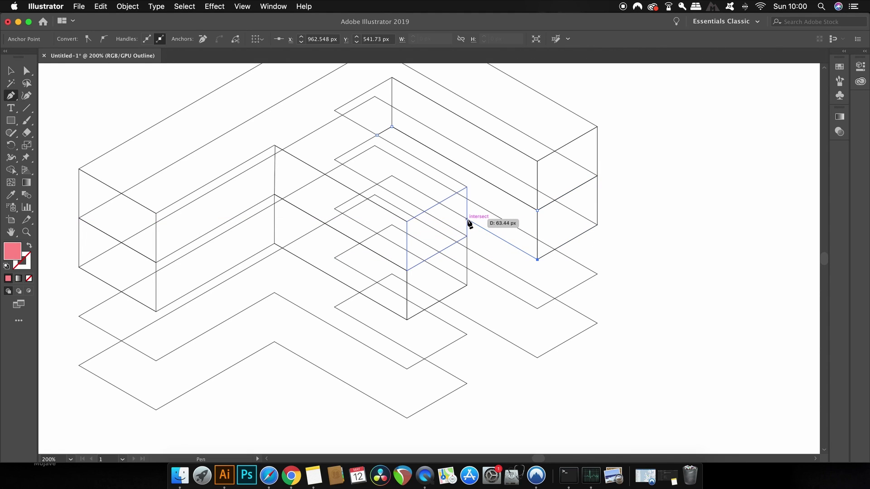
pyautogui.click(467, 219)
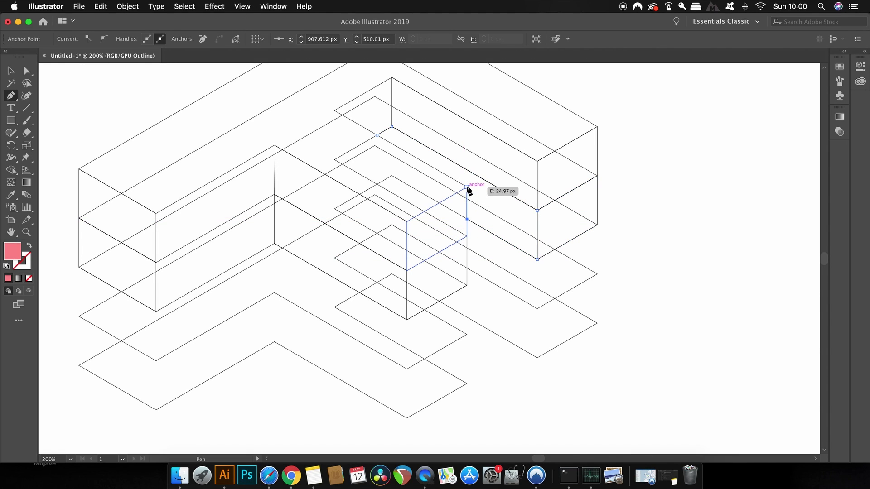
pyautogui.click(466, 187)
pyautogui.click(376, 135)
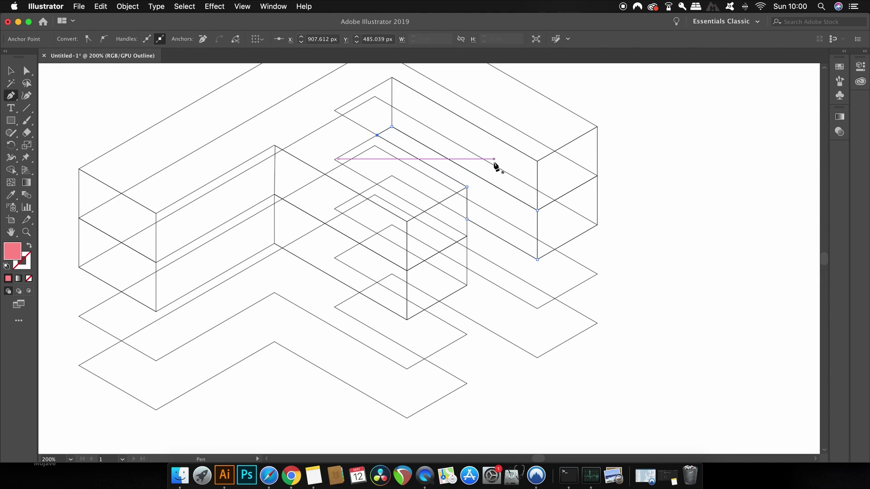
pyautogui.press('v')
pyautogui.click(696, 195)
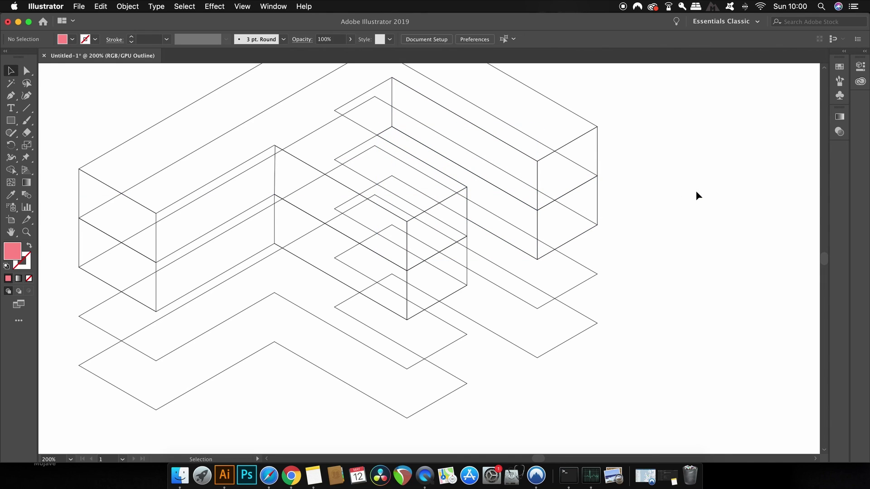
# Return to full-colour view and pan to centre the whole stacked F.
pyautogui.press('super+y')
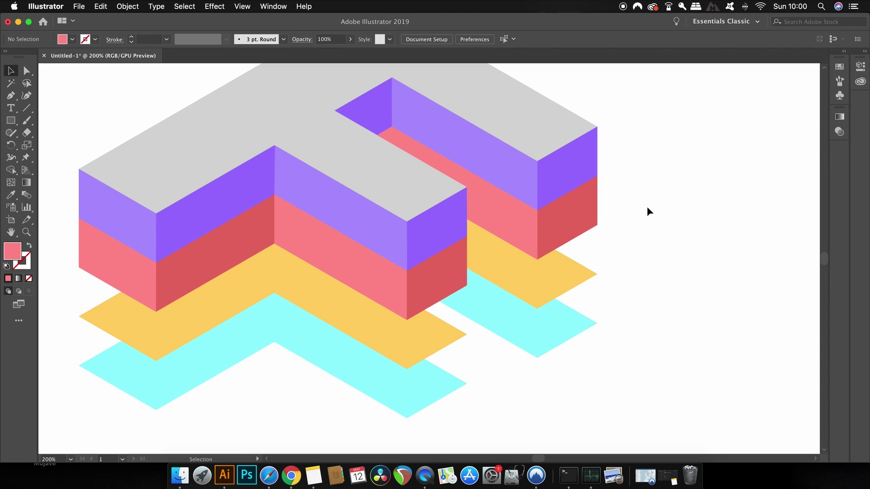
pyautogui.scroll(-2, 646, 212)
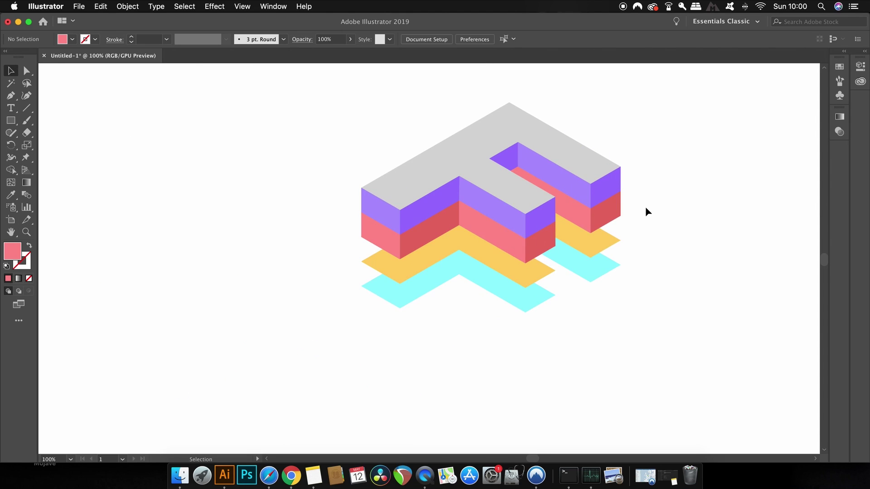
pyautogui.scroll(-1, 647, 212)
pyautogui.moveTo(645, 213); pyautogui.dragTo(626, 217)
pyautogui.click(673, 220)
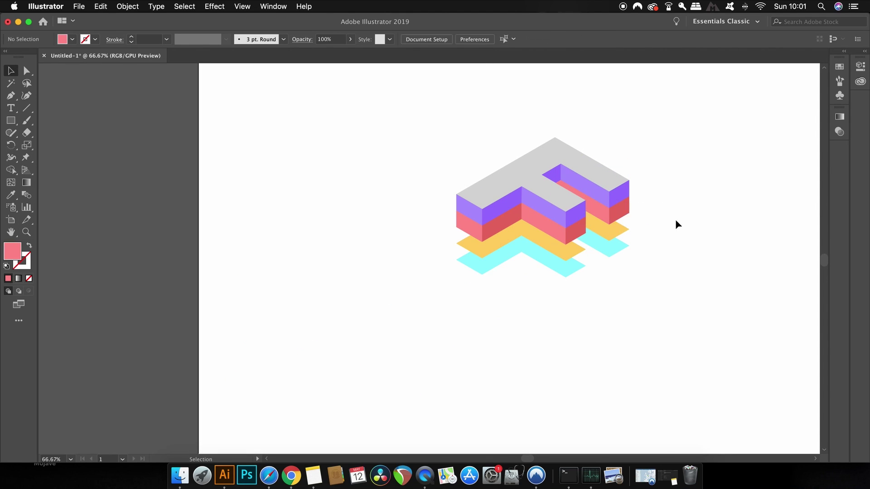
pyautogui.hscroll(3, 673, 224)
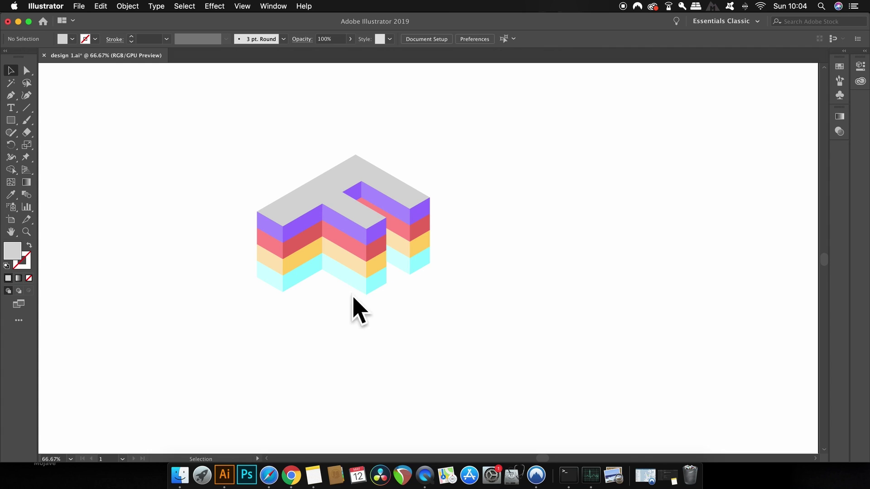
# Give the top face group the lighter purple fill sampled from the left face.
pyautogui.press('super+a')
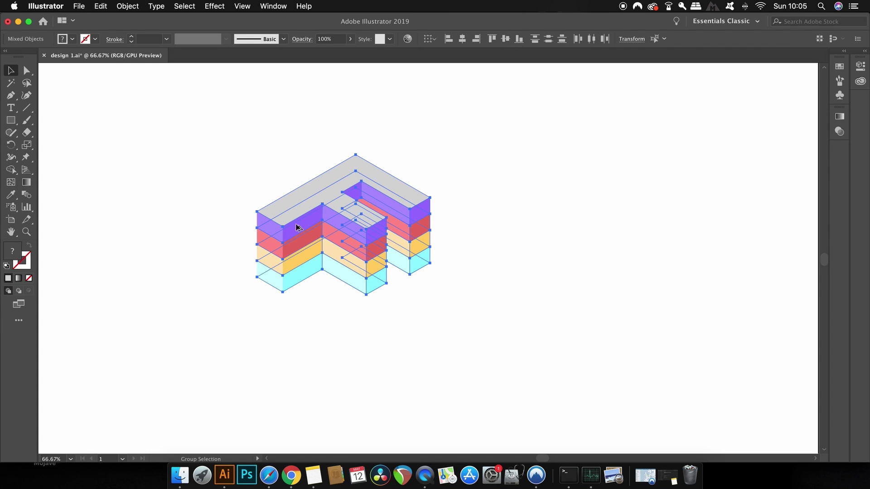
pyautogui.click(233, 127)
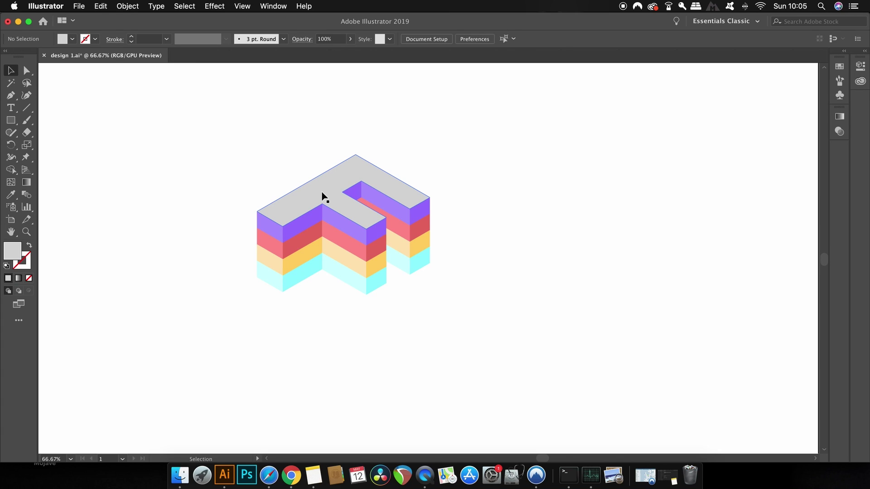
pyautogui.scroll(1, 323, 196)
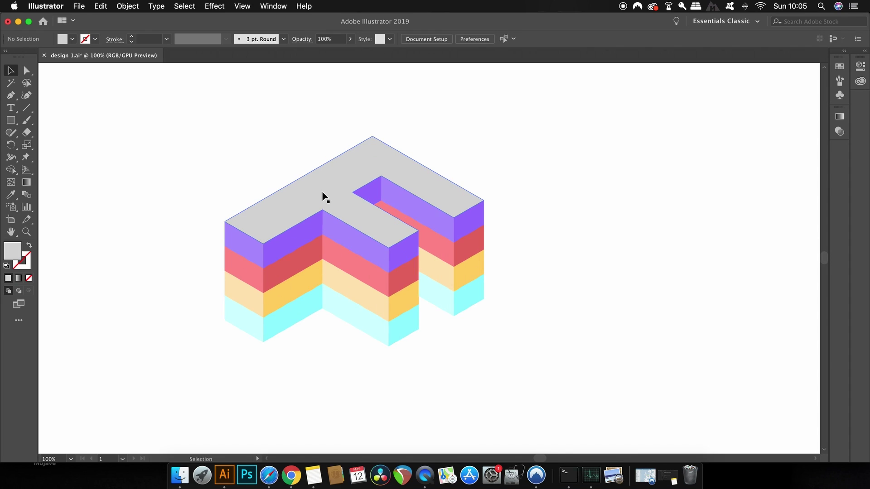
pyautogui.click(342, 194)
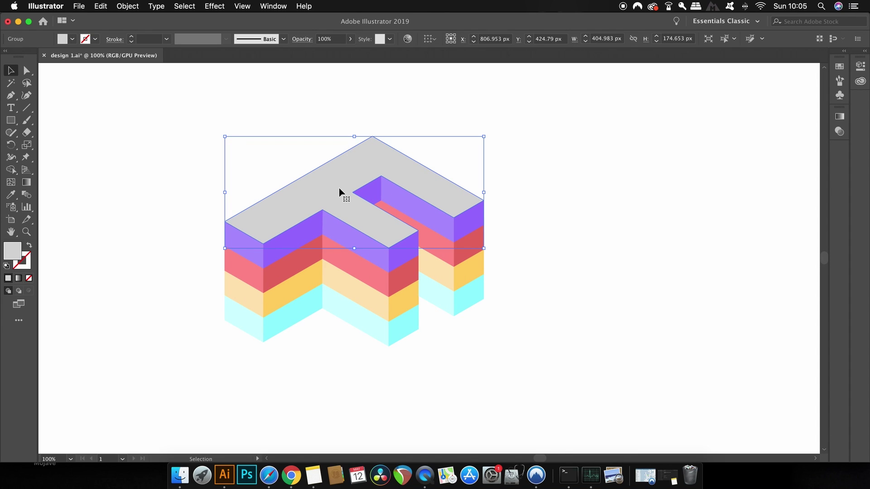
pyautogui.press('i')
pyautogui.click(295, 239)
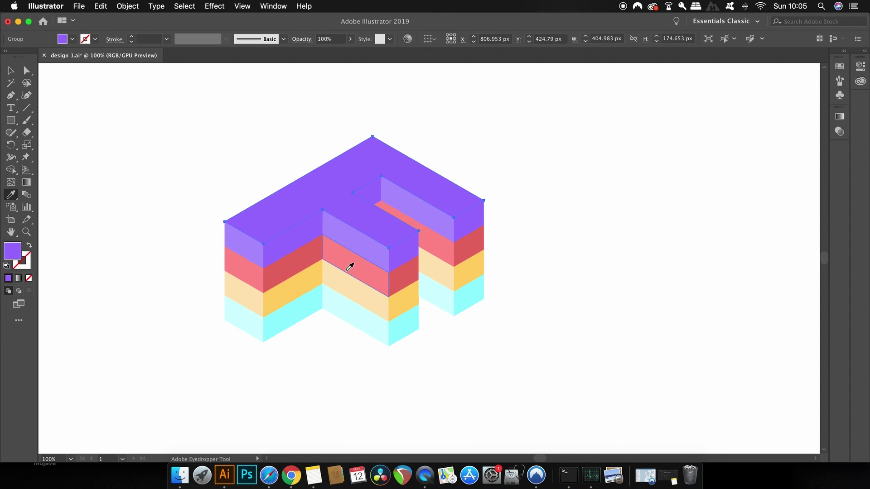
pyautogui.click(252, 245)
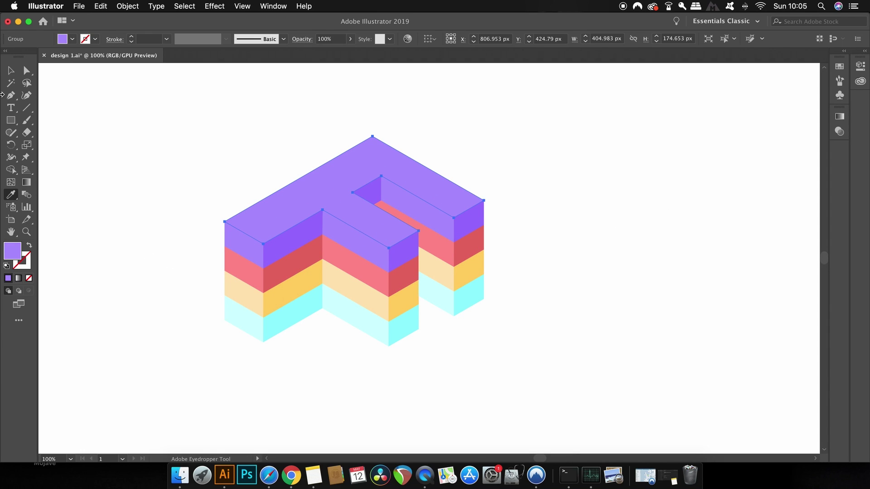
pyautogui.click(12, 71)
pyautogui.click(111, 79)
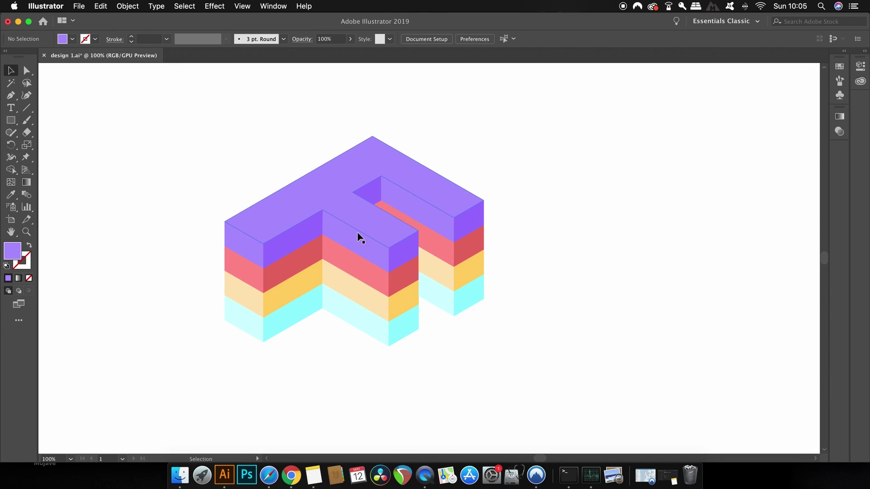
pyautogui.scroll(-1, 382, 261)
pyautogui.scroll(-1, 411, 184)
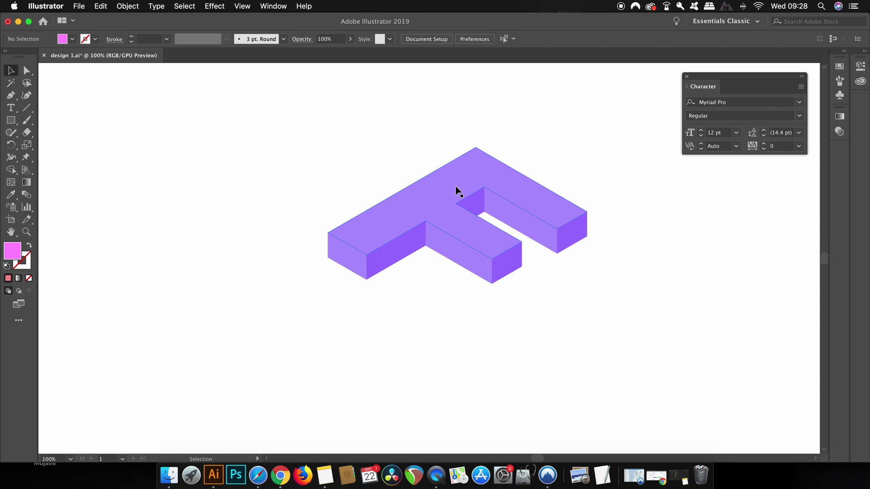
# Duplicate the whole purple F block straight downward and send the copy to the back.
pyautogui.moveTo(250, 100); pyautogui.dragTo(694, 306)
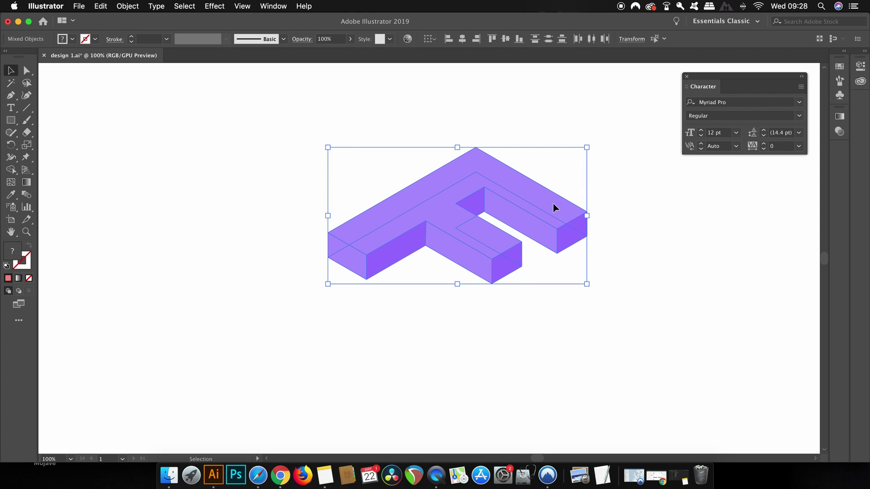
pyautogui.moveTo(554, 208); pyautogui.dragTo(557, 230)
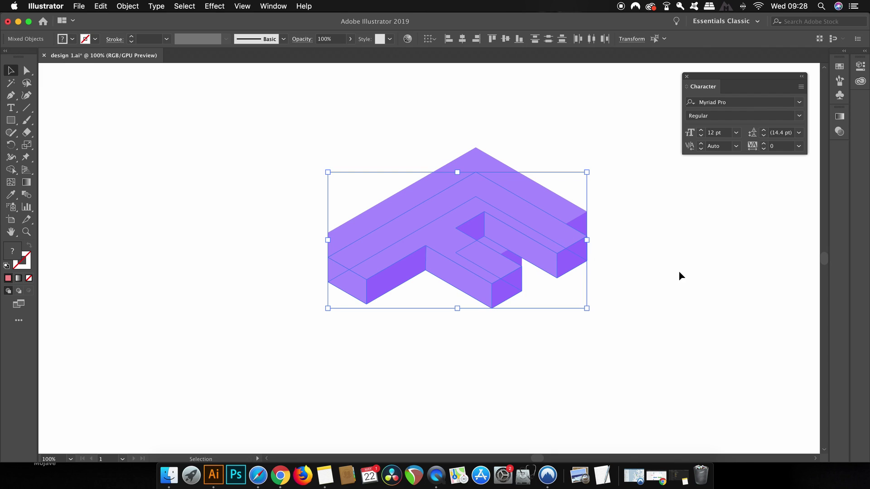
pyautogui.click(127, 6)
pyautogui.moveTo(136, 28)
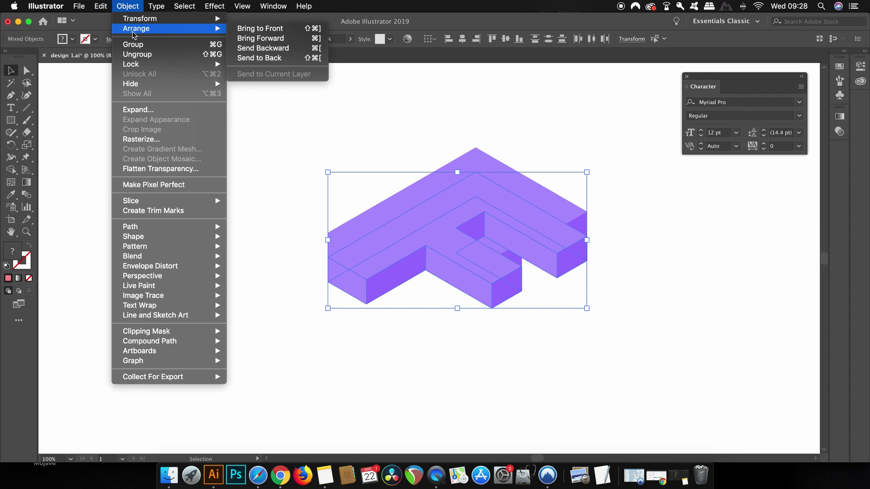
pyautogui.click(285, 59)
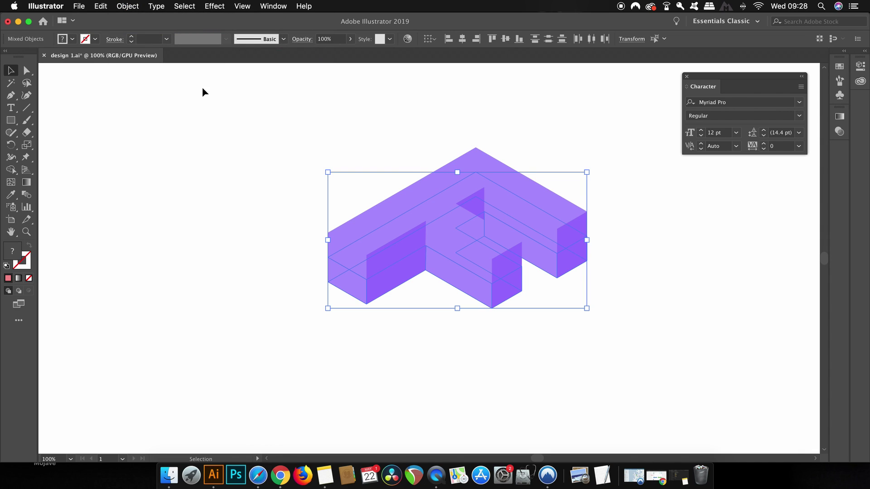
pyautogui.click(202, 87)
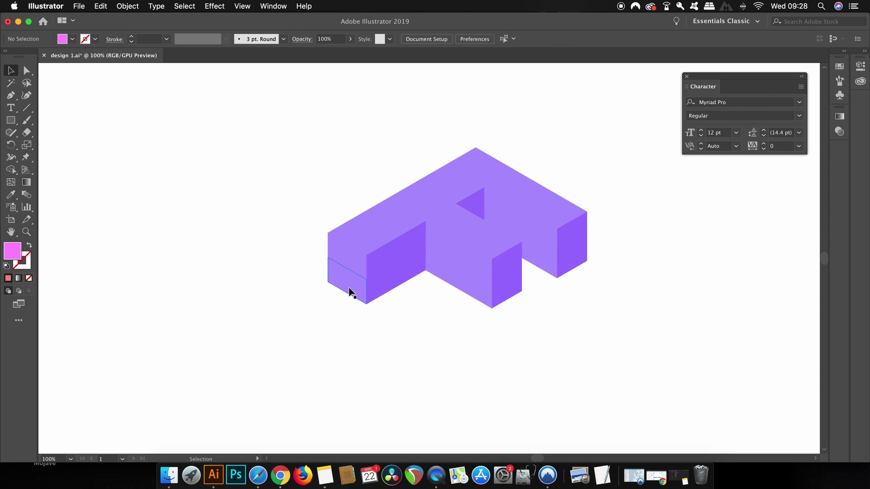
# Fill the lower layer's left, middle and right side faces with pink.
pyautogui.click(349, 292)
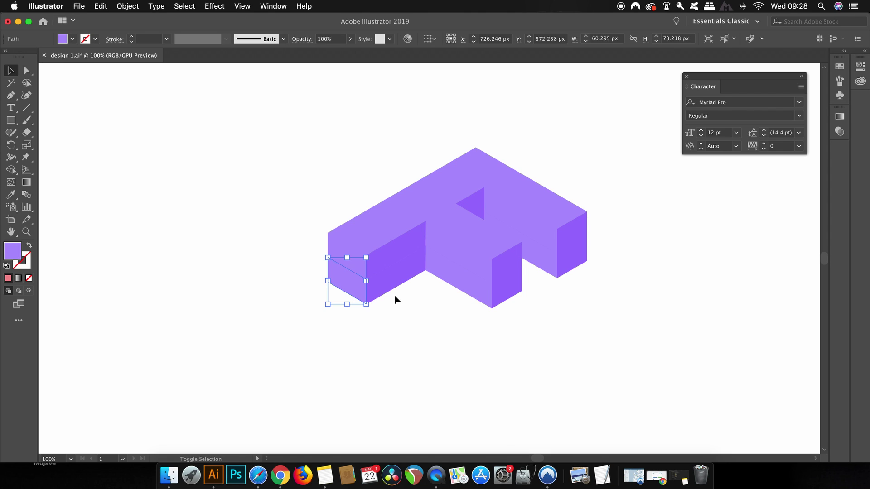
pyautogui.keyDown('shift'); pyautogui.click(459, 281); pyautogui.keyUp('shift')
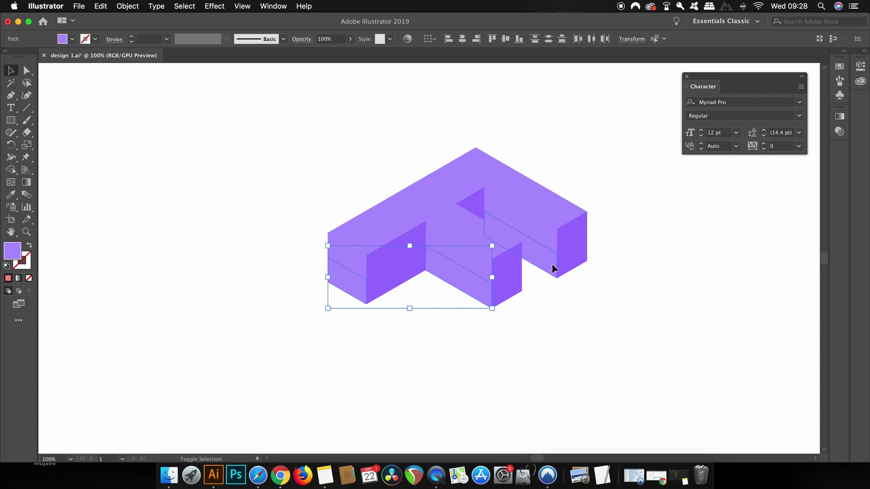
pyautogui.keyDown('shift'); pyautogui.click(553, 269); pyautogui.keyUp('shift')
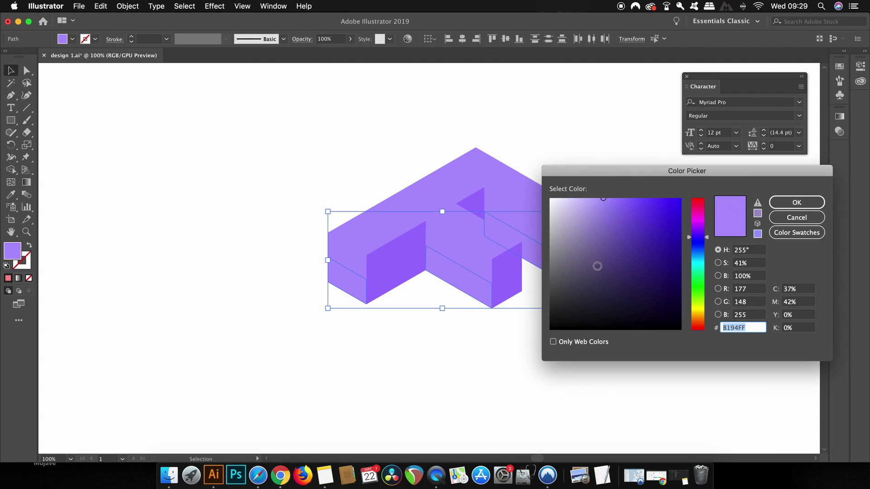
pyautogui.click(703, 224)
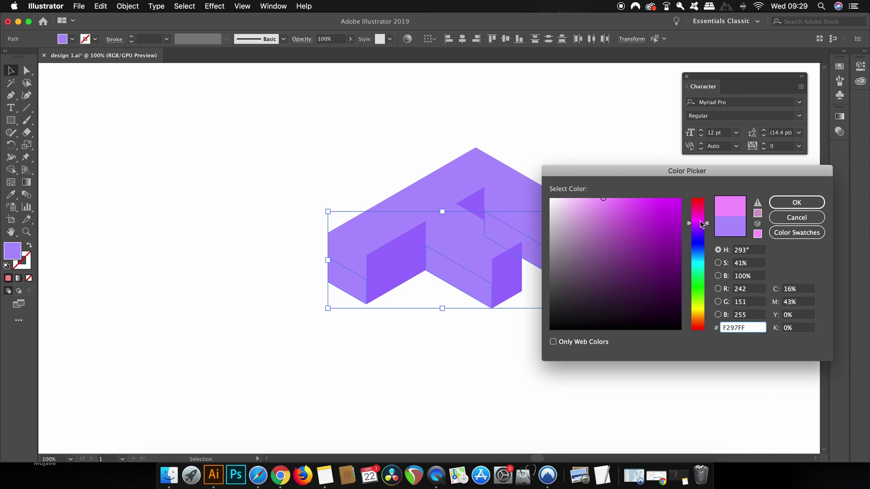
pyautogui.click(796, 202)
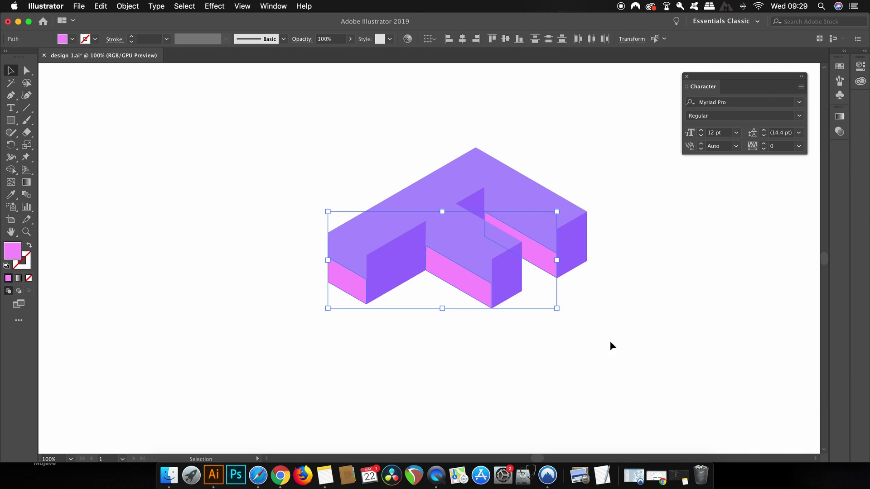
pyautogui.click(579, 352)
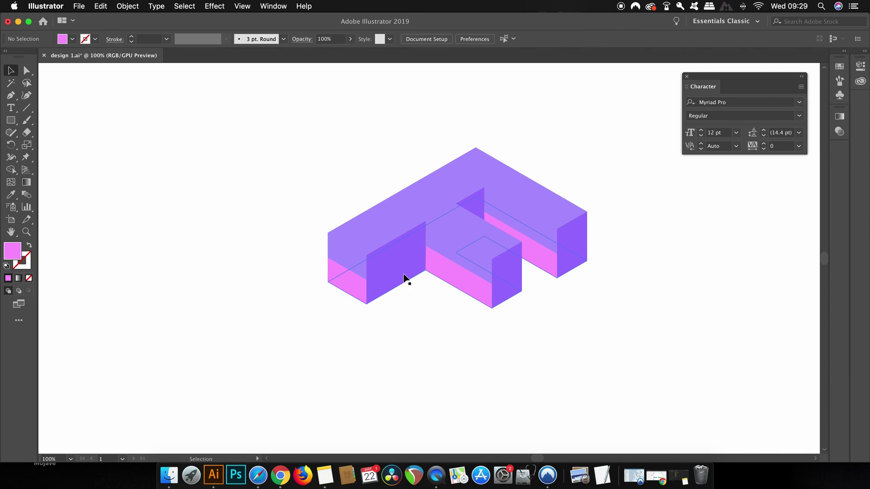
# Sample the pink onto the right-facing faces, then darken them to magenta.
pyautogui.click(394, 282)
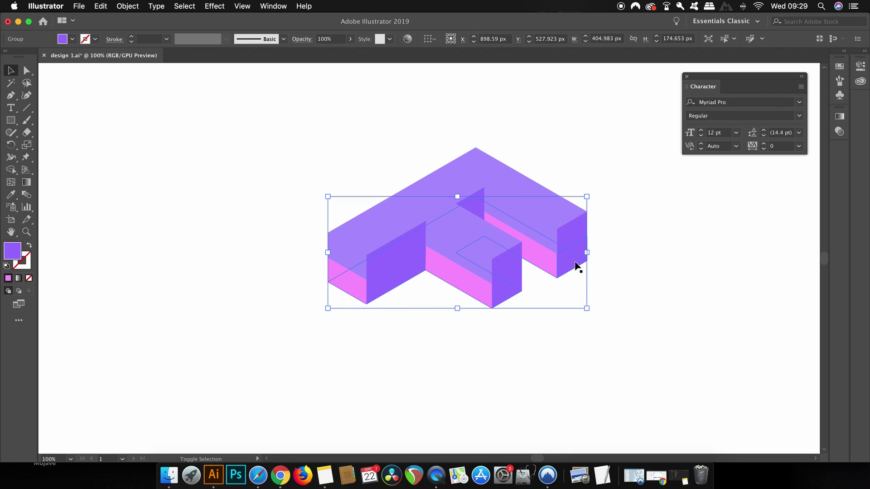
pyautogui.keyDown('shift'); pyautogui.click(506, 295); pyautogui.keyUp('shift')
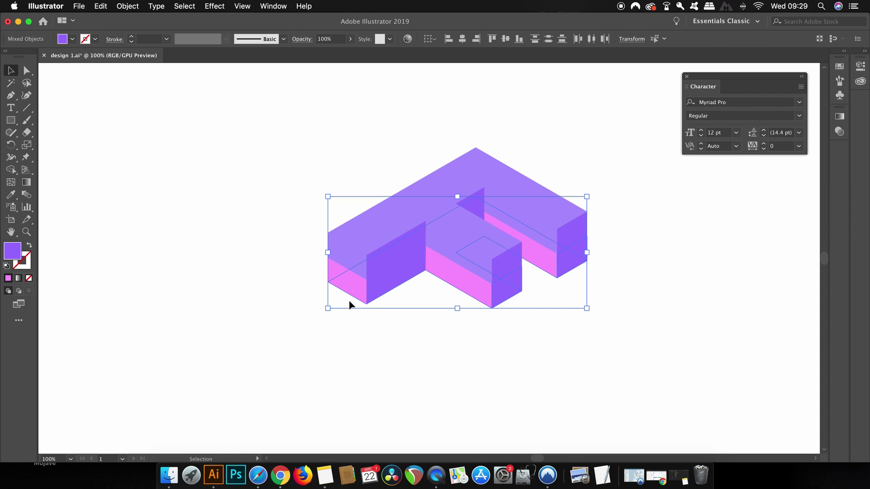
pyautogui.press('i')
pyautogui.click(347, 276)
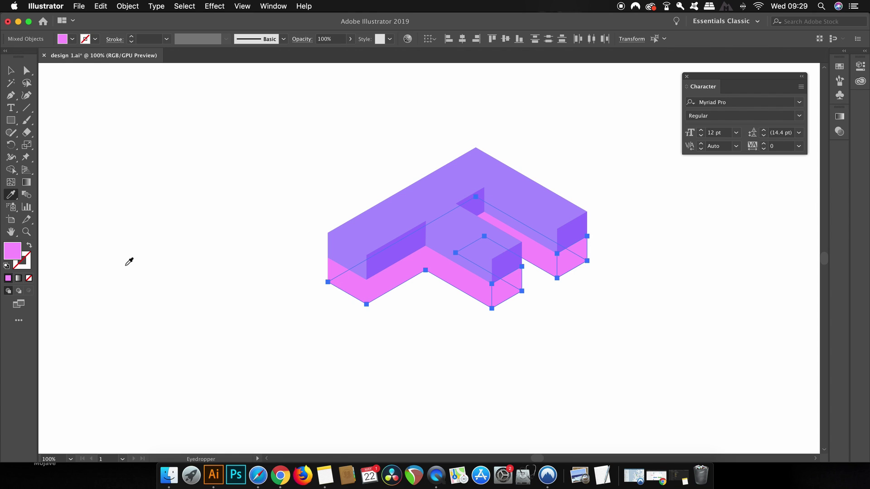
pyautogui.doubleClick(12, 251)
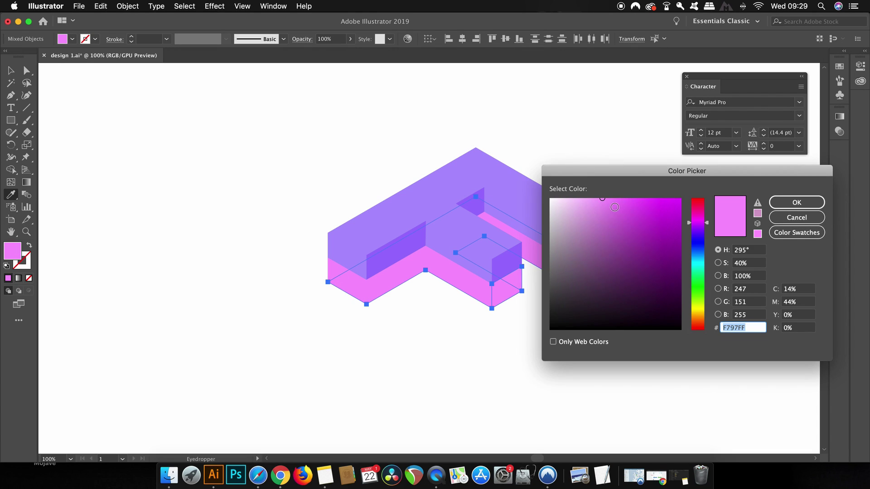
pyautogui.moveTo(614, 206); pyautogui.dragTo(620, 212)
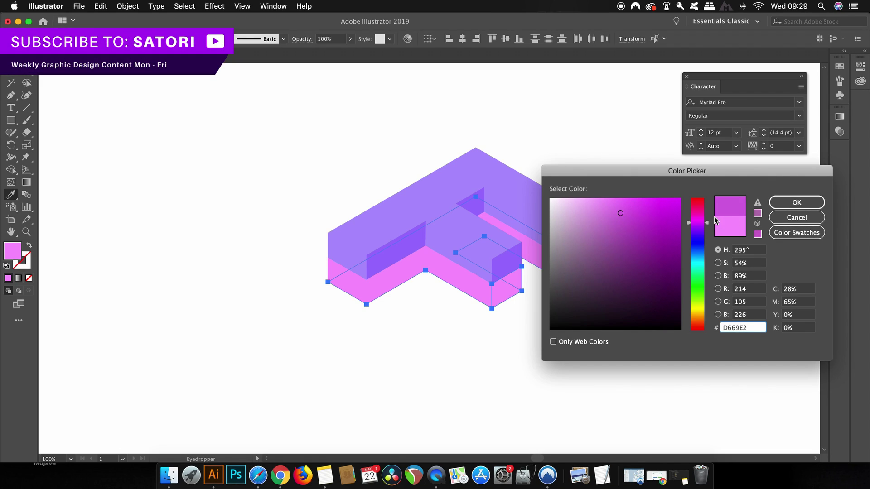
pyautogui.click(784, 202)
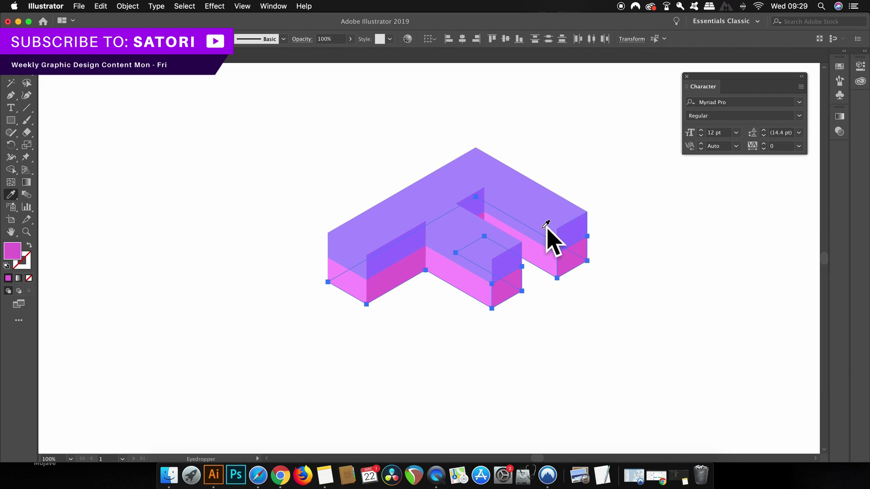
pyautogui.press('v')
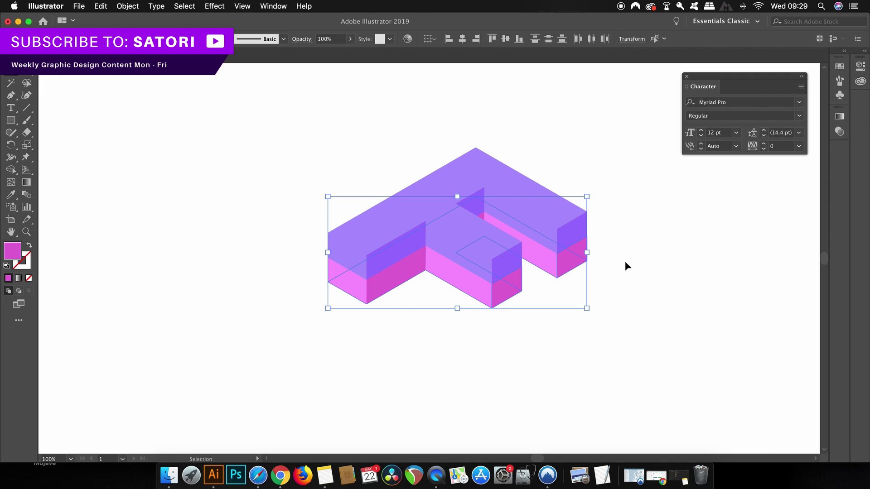
pyautogui.click(626, 266)
pyautogui.scroll(-2, 620, 262)
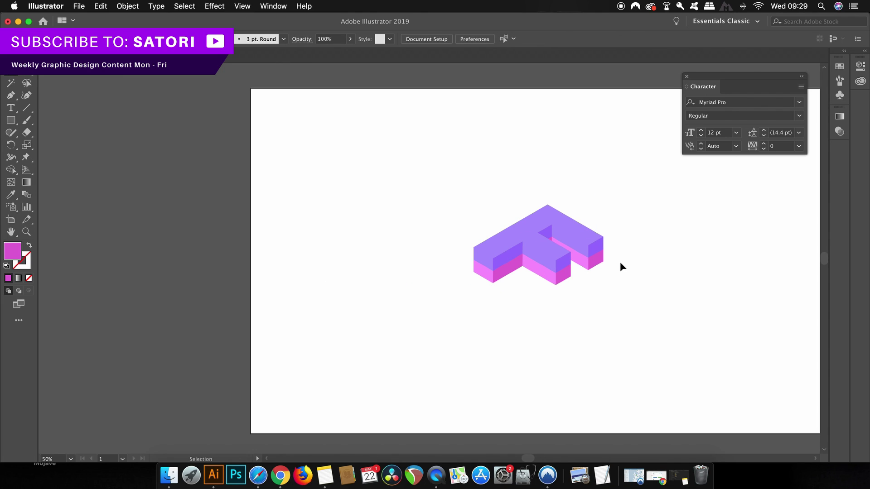
pyautogui.scroll(2, 619, 263)
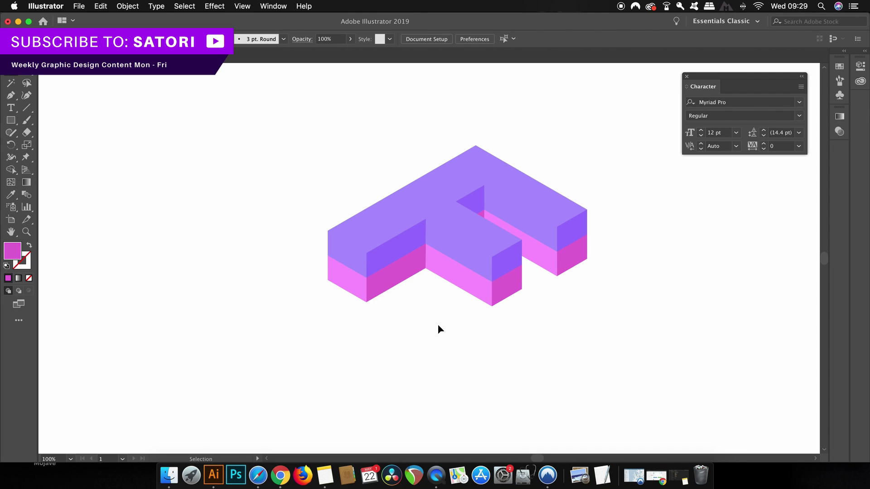